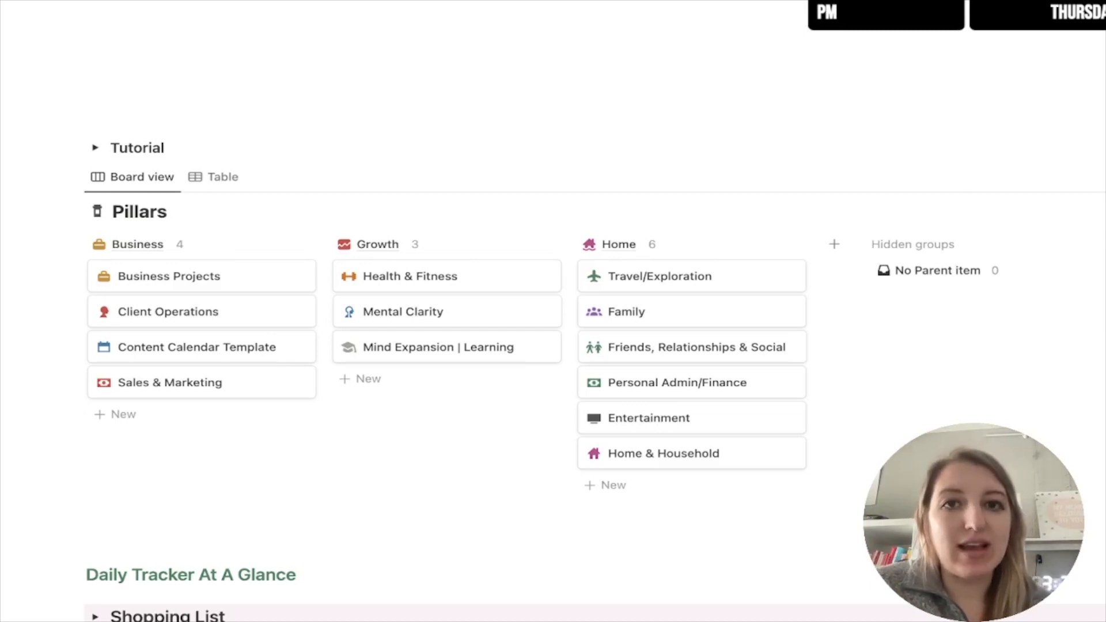
{"action": "scroll", "coordinate": [692, 381], "scroll_direction": "up", "scroll_amount": 1}
{"action": "scroll", "coordinate": [691, 381], "scroll_direction": "down", "scroll_amount": 1}
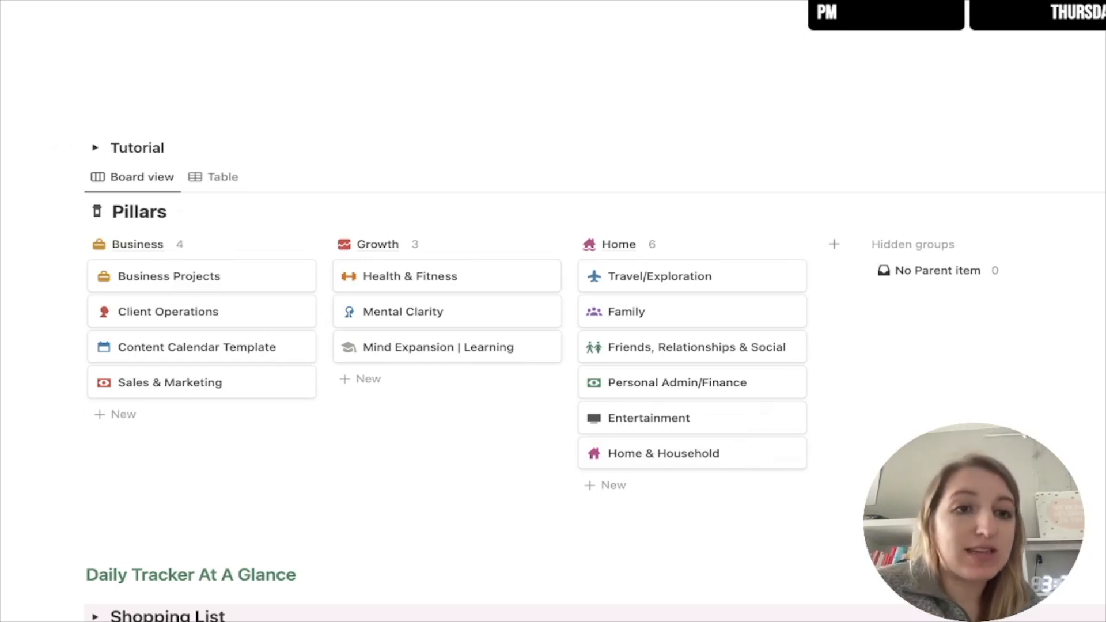
Step: Peek at the sub-items of Entertainment, Content Calendar Template and Client Operations in the tags table
{"action": "left_click", "coordinate": [433, 347]}
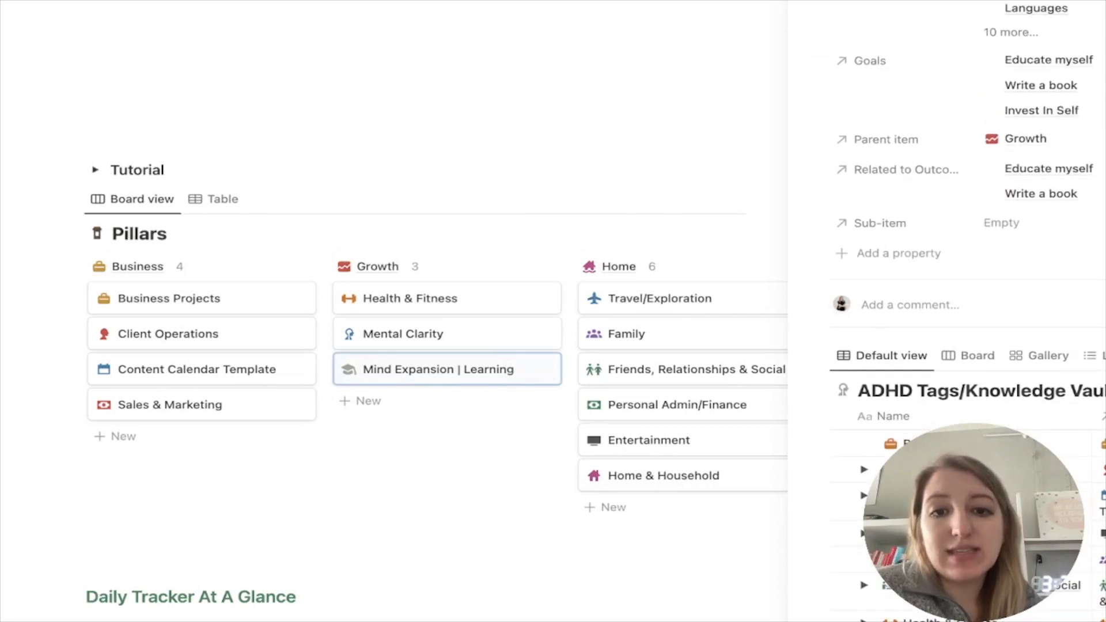
{"action": "scroll", "coordinate": [950, 356], "scroll_direction": "down", "scroll_amount": 3}
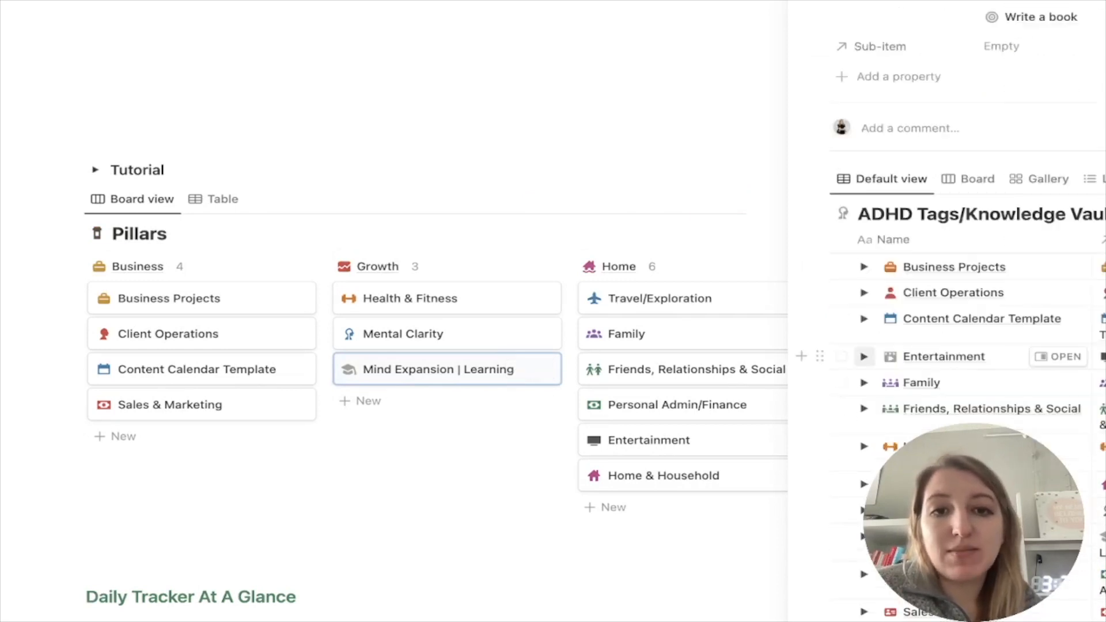
{"action": "left_click", "coordinate": [863, 355]}
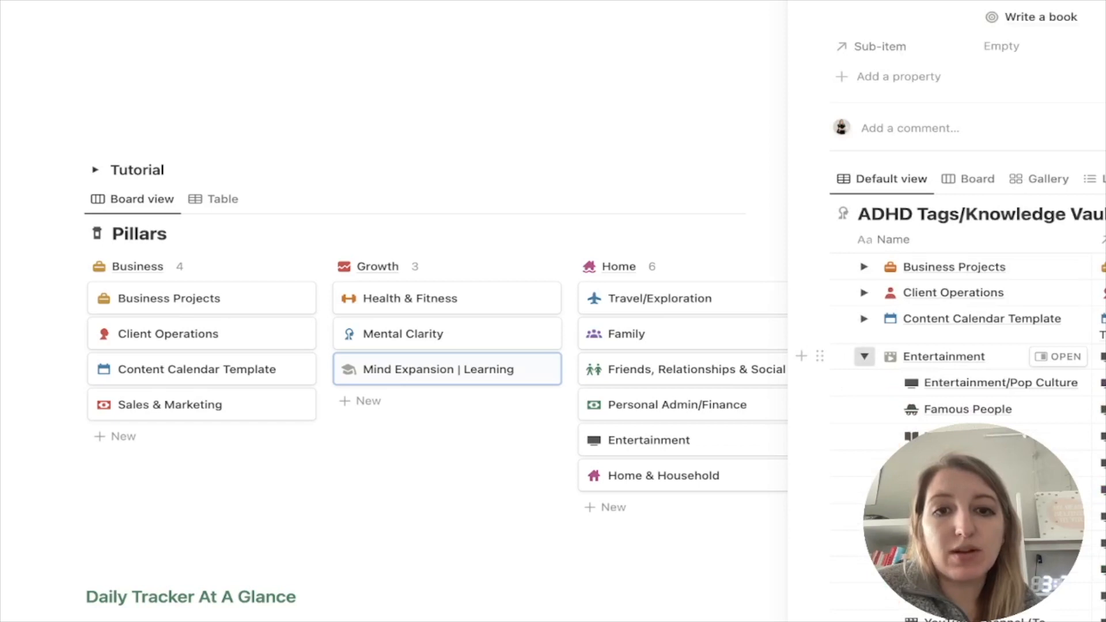
{"action": "left_click", "coordinate": [863, 357]}
{"action": "left_click", "coordinate": [863, 319]}
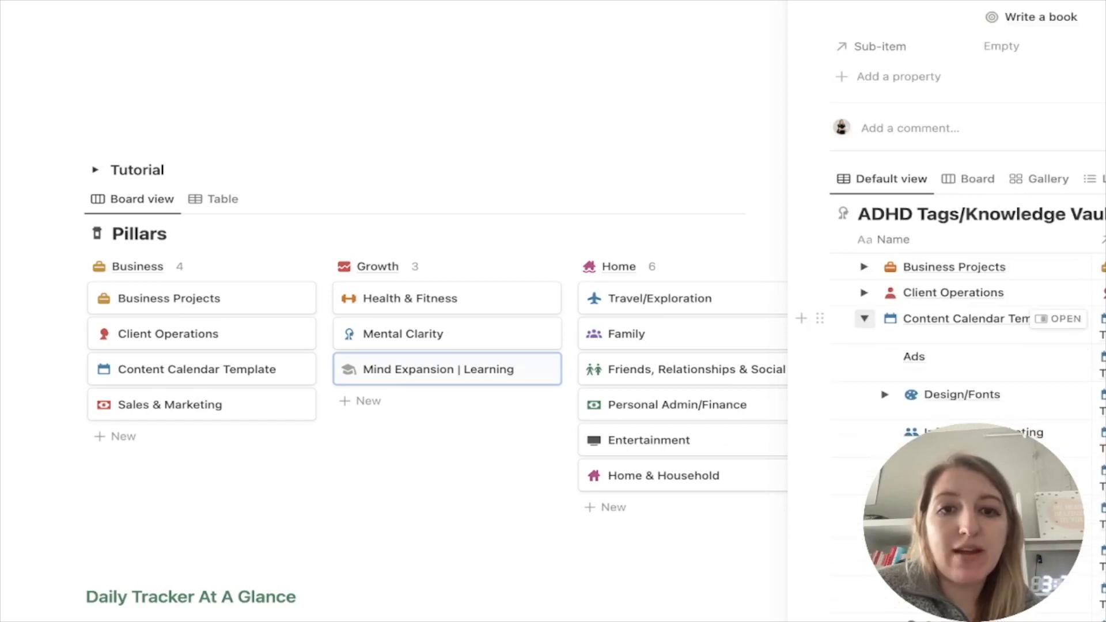
{"action": "left_click", "coordinate": [863, 318]}
{"action": "left_click", "coordinate": [864, 292]}
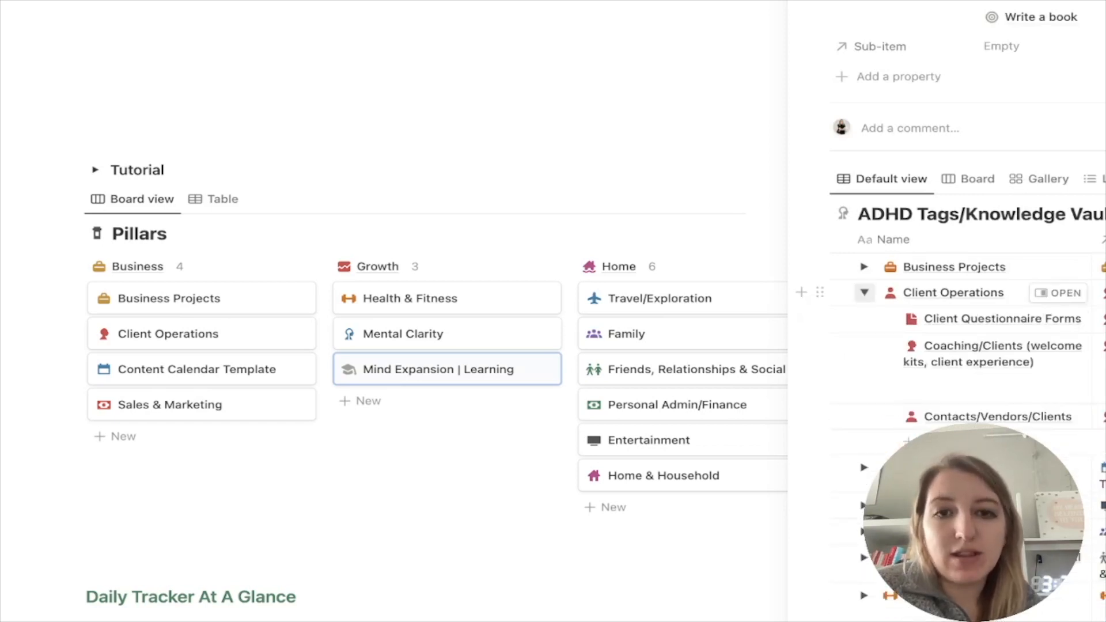
{"action": "left_click", "coordinate": [863, 292]}
Step: Review Business Projects with Current Projects, then leave Health & Fitness and Family rows expanded
{"action": "left_click", "coordinate": [863, 266]}
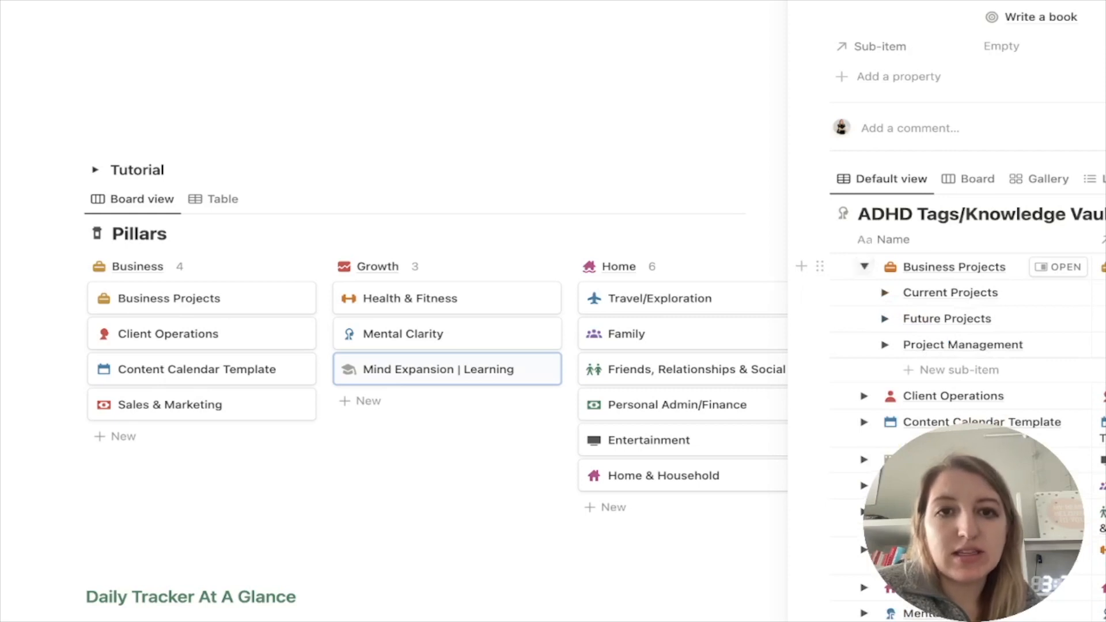
{"action": "left_click", "coordinate": [884, 293]}
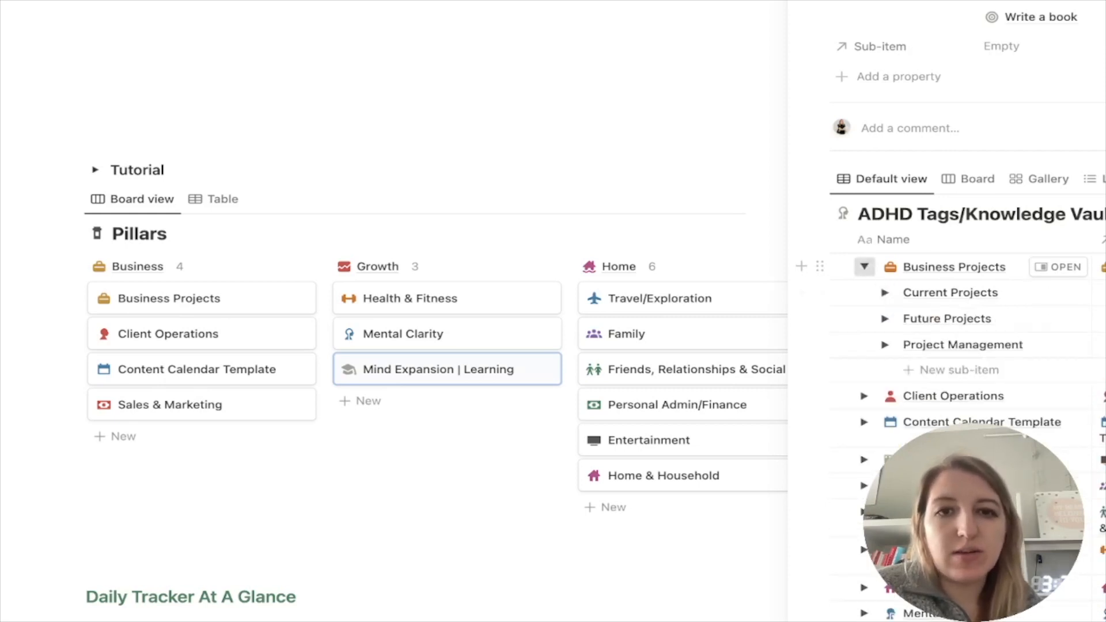
{"action": "left_click", "coordinate": [863, 267]}
{"action": "scroll", "coordinate": [950, 414], "scroll_direction": "down", "scroll_amount": 1}
{"action": "left_click", "coordinate": [863, 435]}
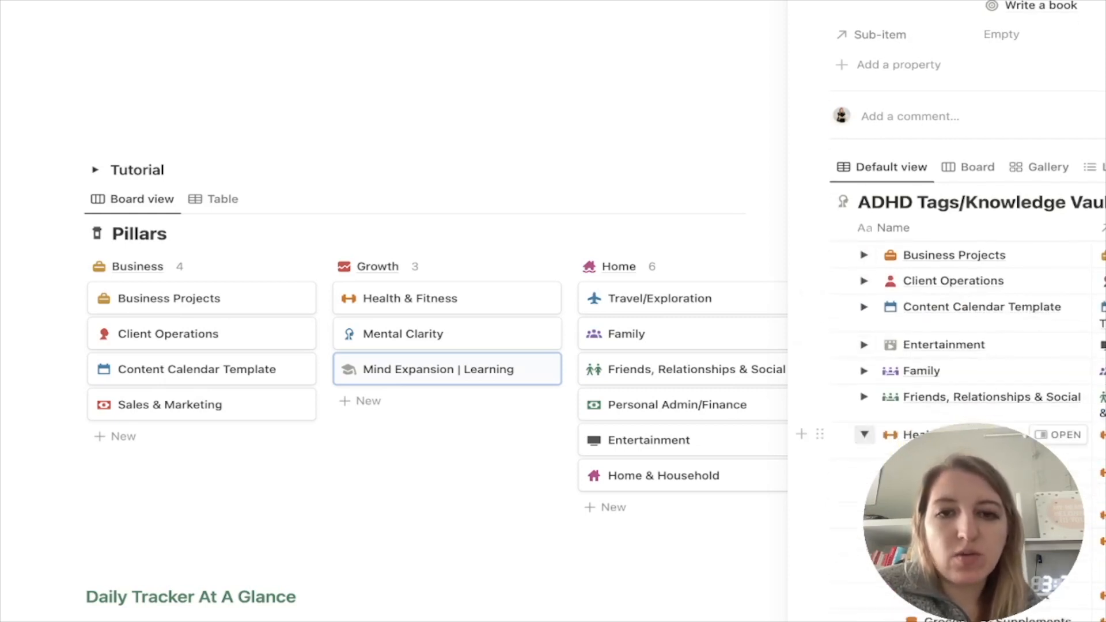
{"action": "left_click", "coordinate": [841, 397]}
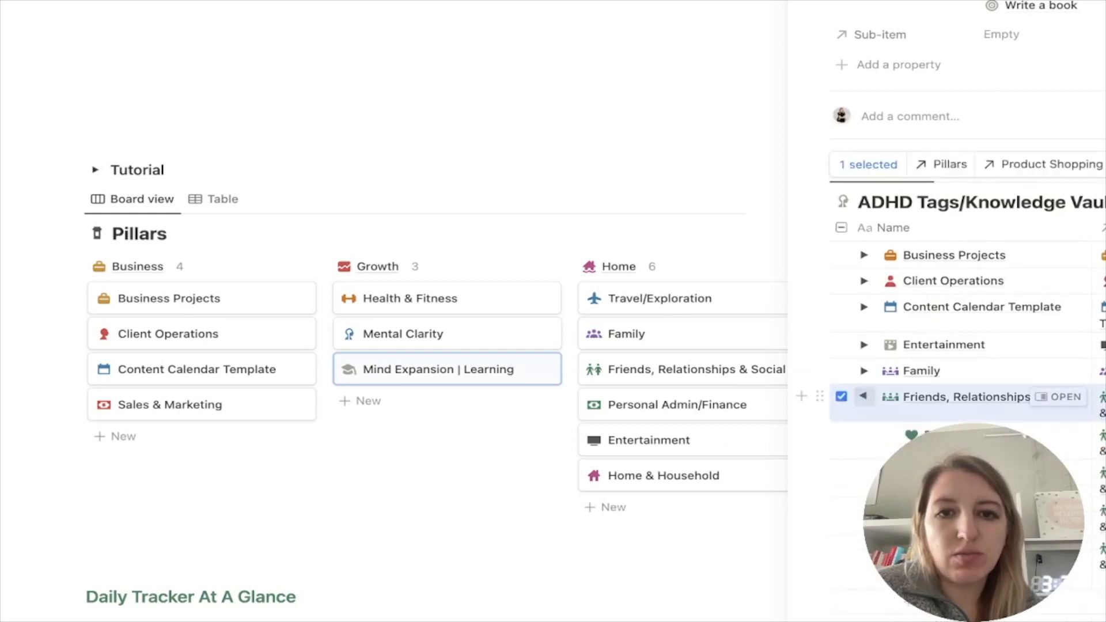
{"action": "left_click", "coordinate": [840, 396]}
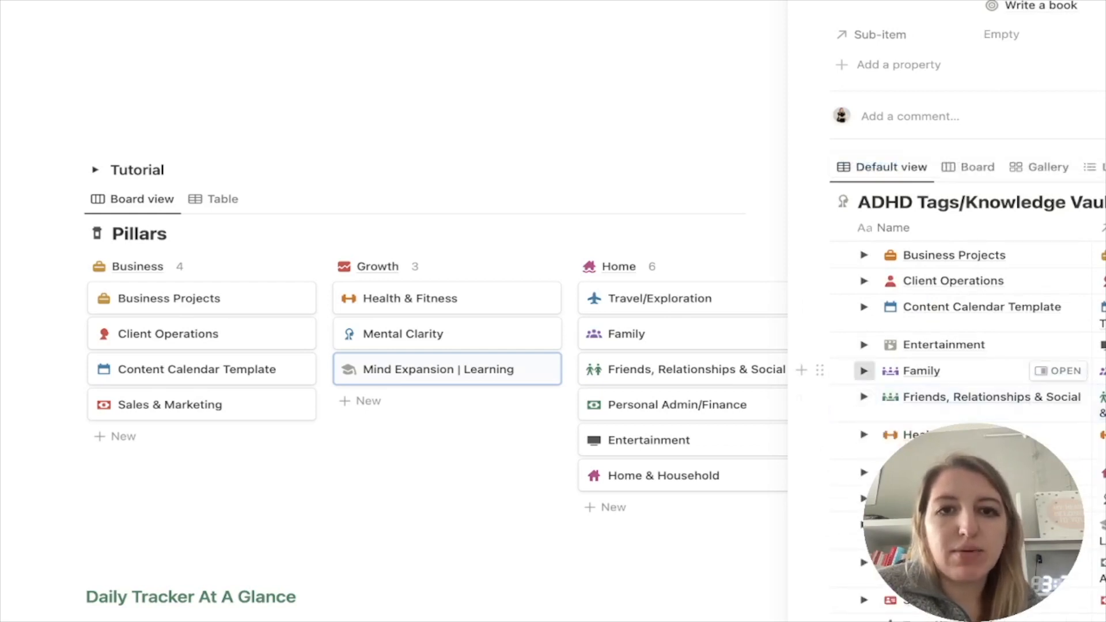
{"action": "left_click", "coordinate": [865, 370]}
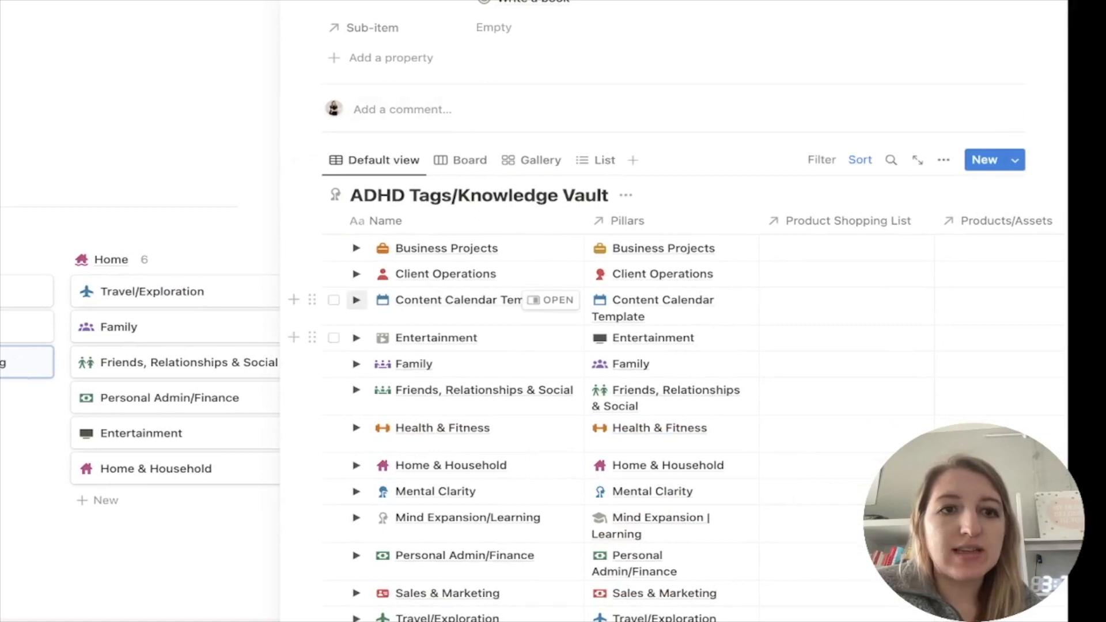
Step: Peek at sub-items of Content Calendar, Client Operations, Business Projects and Mental Clarity, leaving them collapsed
{"action": "left_click", "coordinate": [356, 299]}
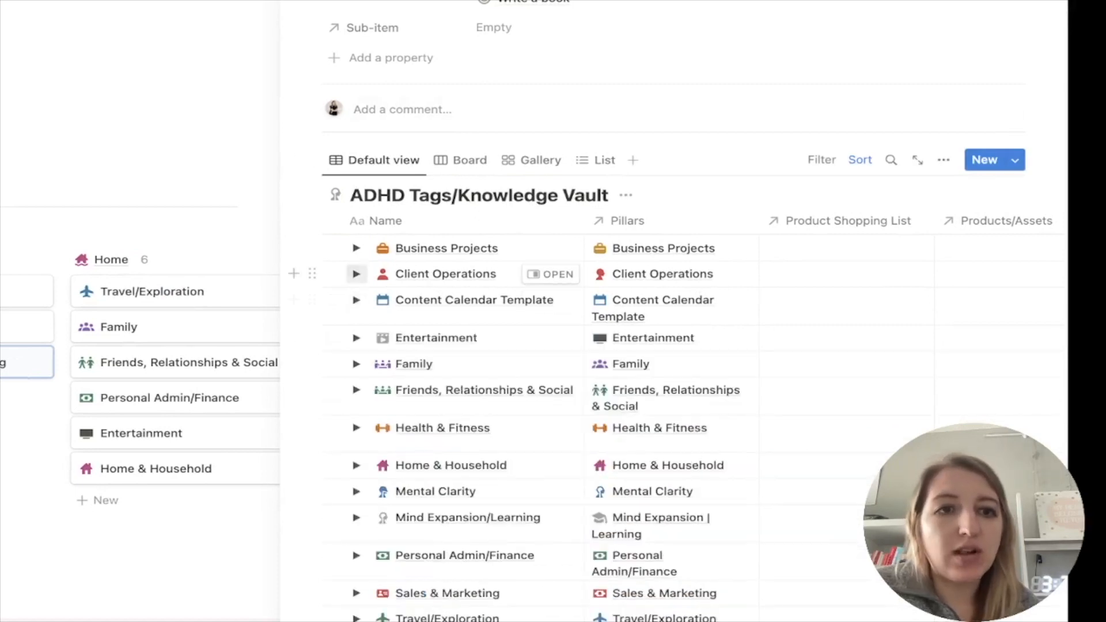
{"action": "left_click", "coordinate": [355, 274]}
{"action": "left_click", "coordinate": [354, 274]}
{"action": "left_click", "coordinate": [355, 247]}
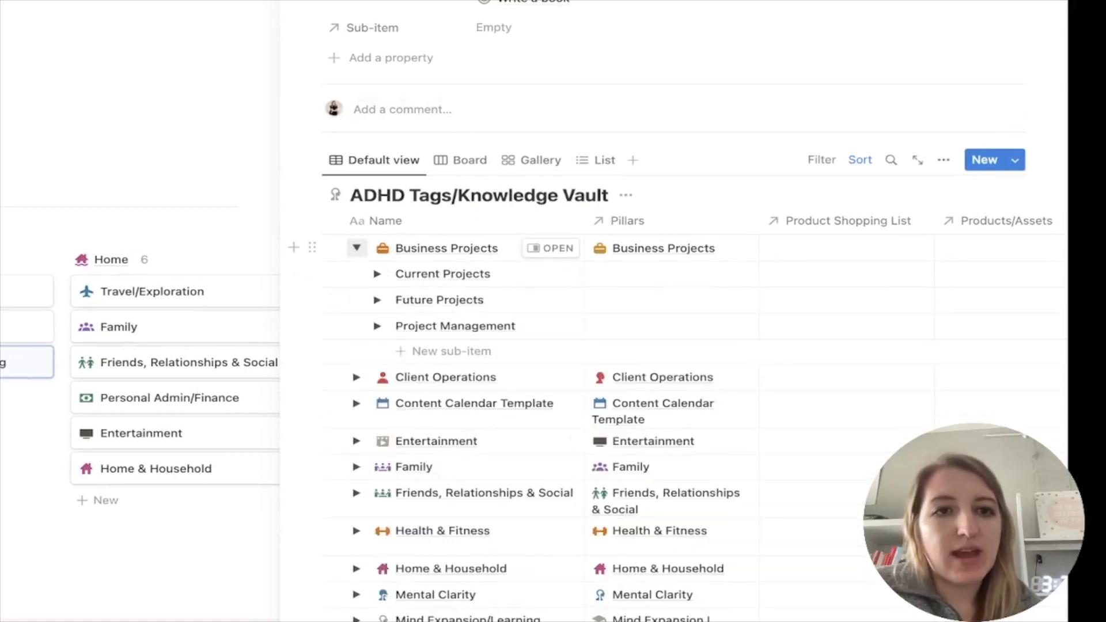
{"action": "left_click", "coordinate": [377, 273]}
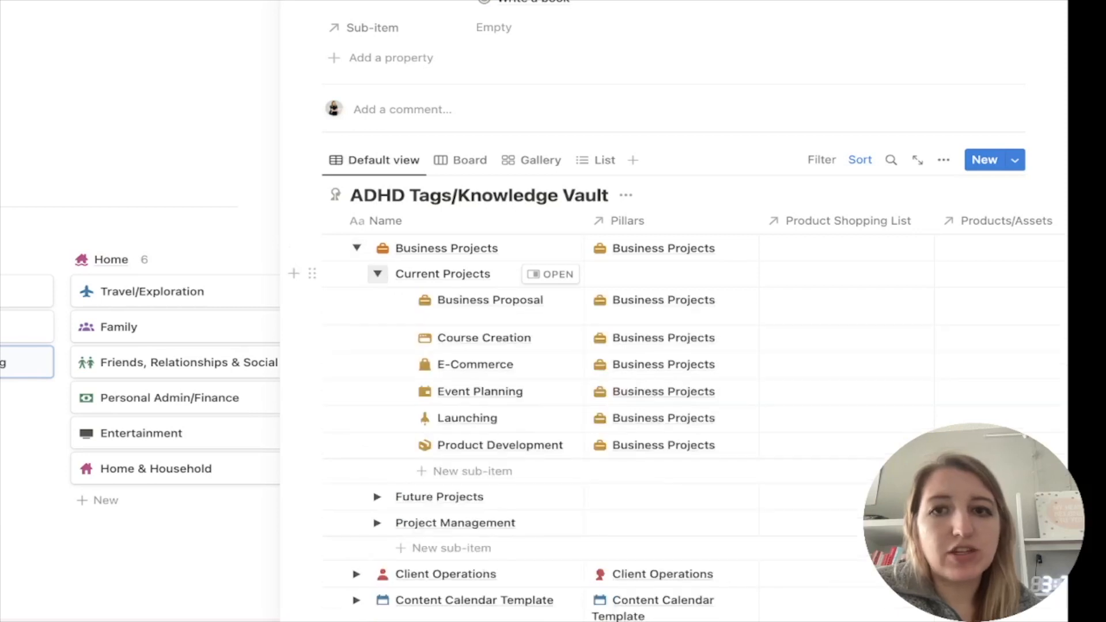
{"action": "left_click", "coordinate": [377, 273]}
{"action": "left_click", "coordinate": [356, 248]}
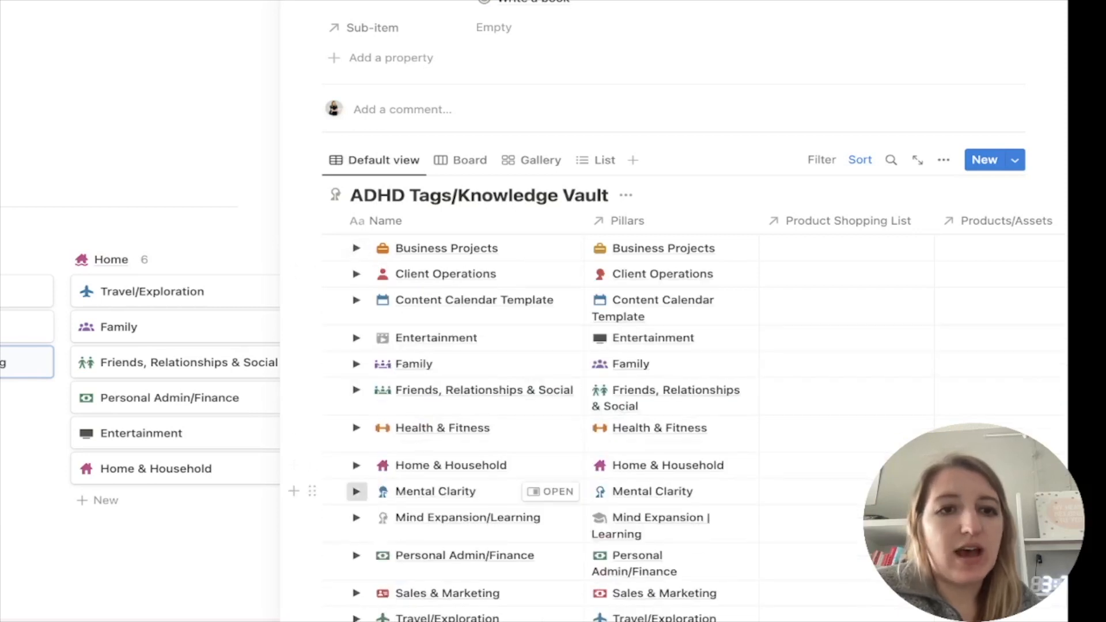
{"action": "left_click", "coordinate": [355, 491]}
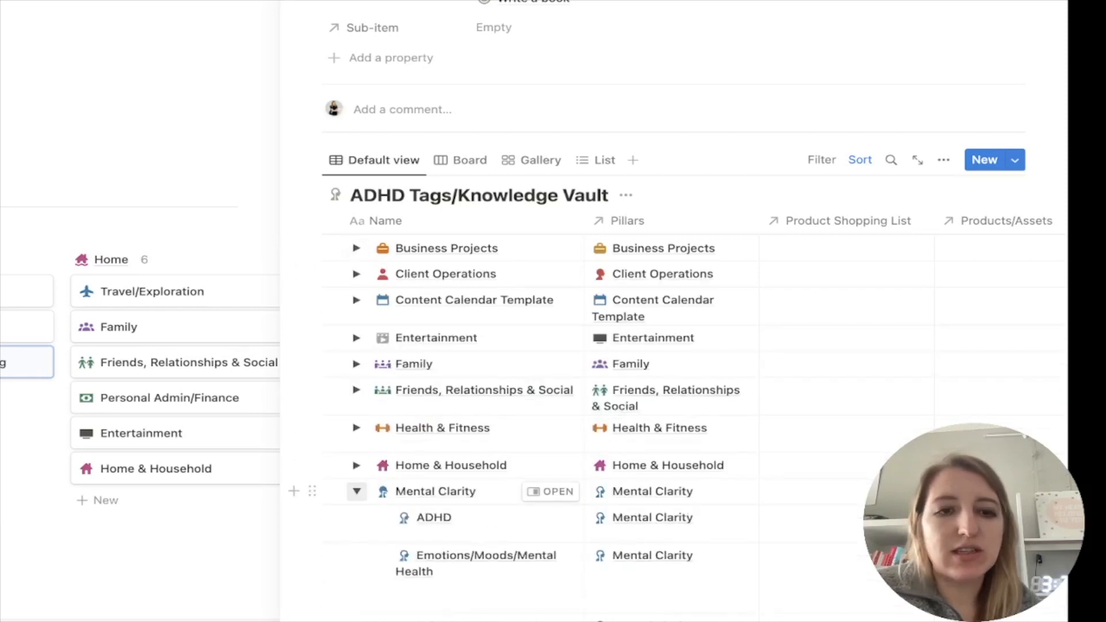
{"action": "left_click", "coordinate": [355, 491]}
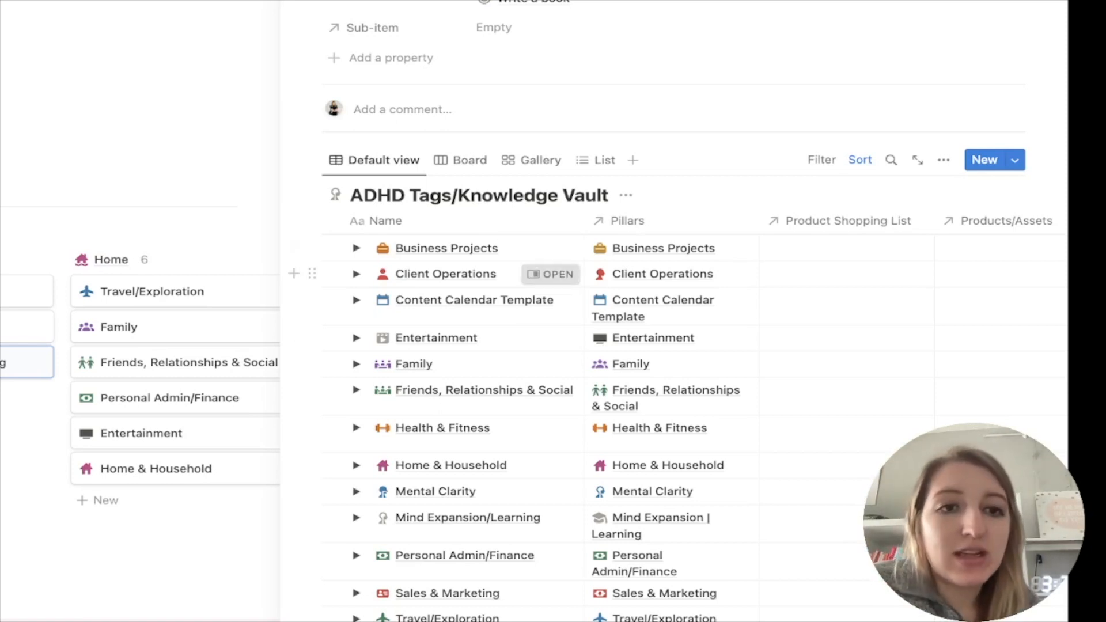
Step: Open Contacts/Vendors/Clients under Client Operations, expand 2023 Contacts and select Bill Murray
{"action": "left_click", "coordinate": [550, 273]}
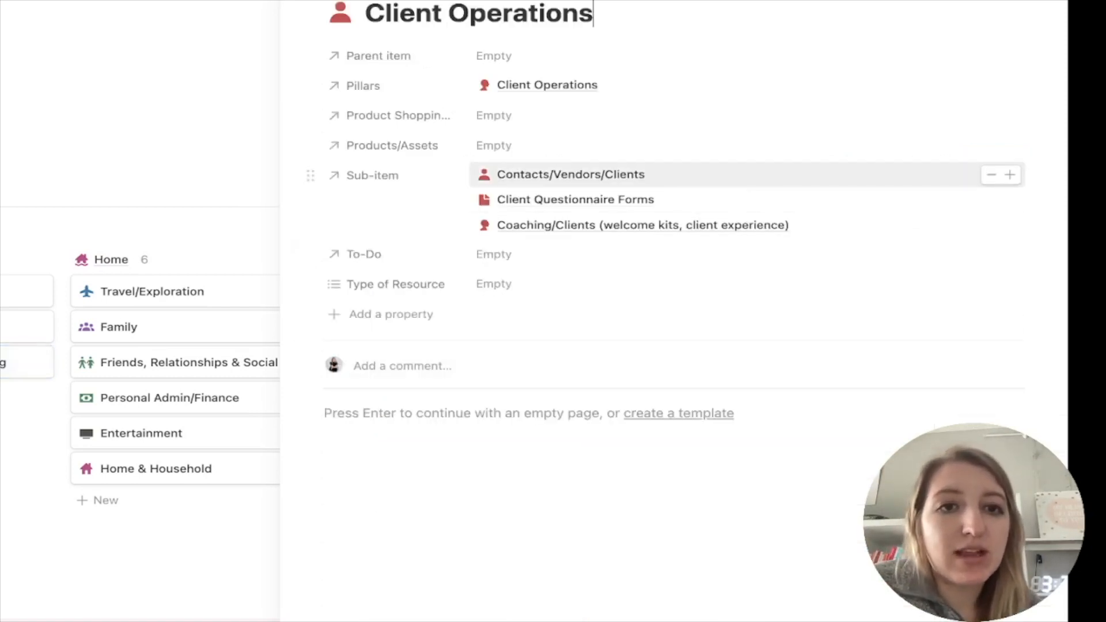
{"action": "left_click", "coordinate": [570, 174]}
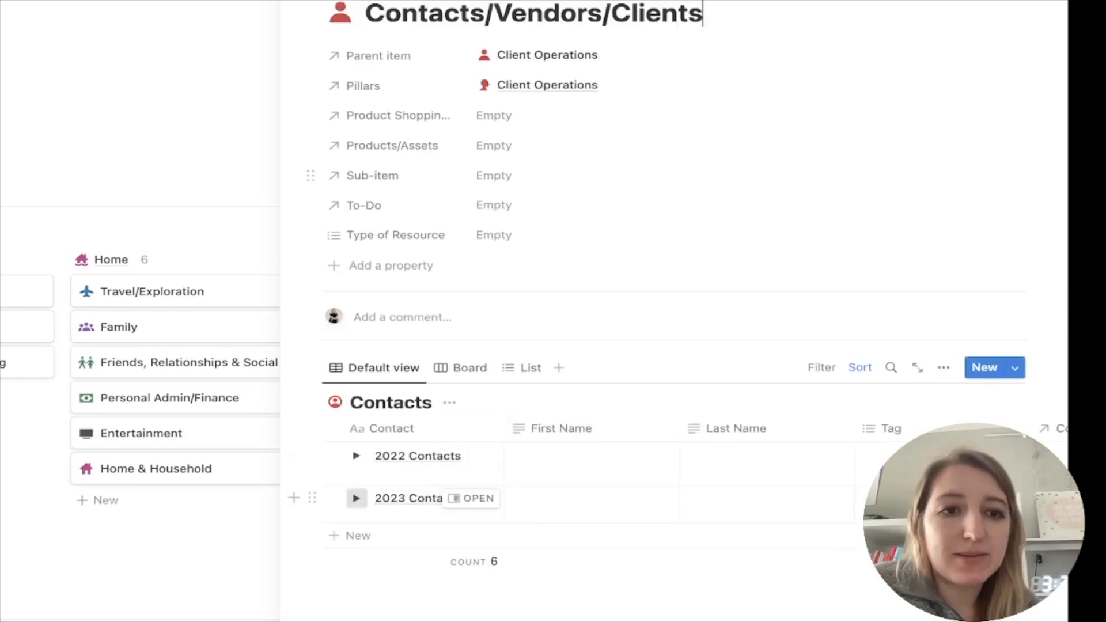
{"action": "left_click", "coordinate": [356, 498]}
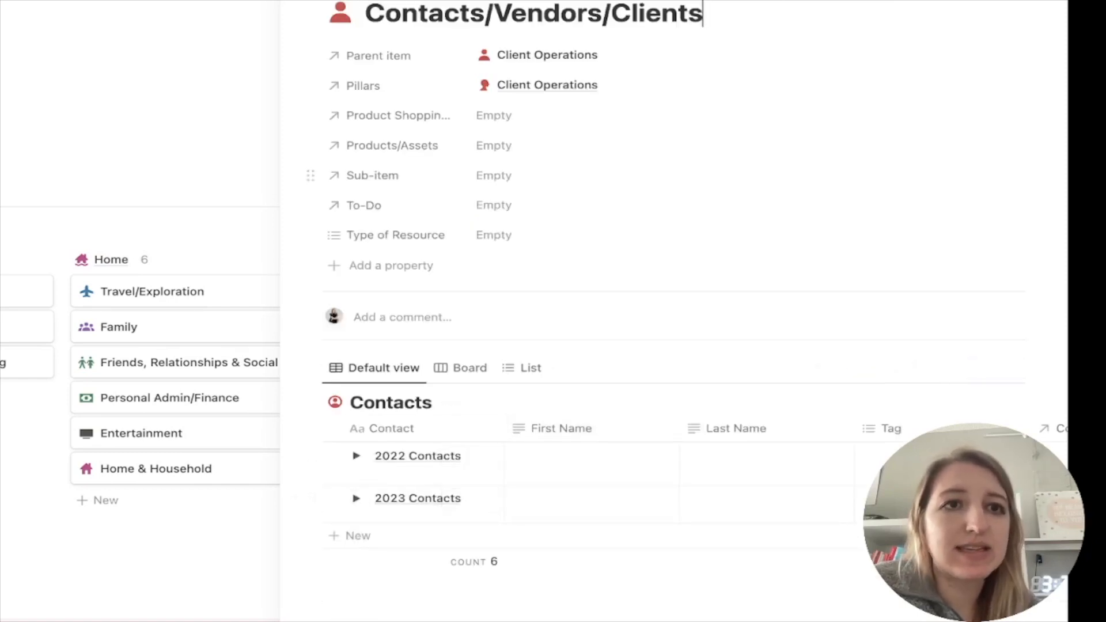
{"action": "left_click", "coordinate": [356, 498]}
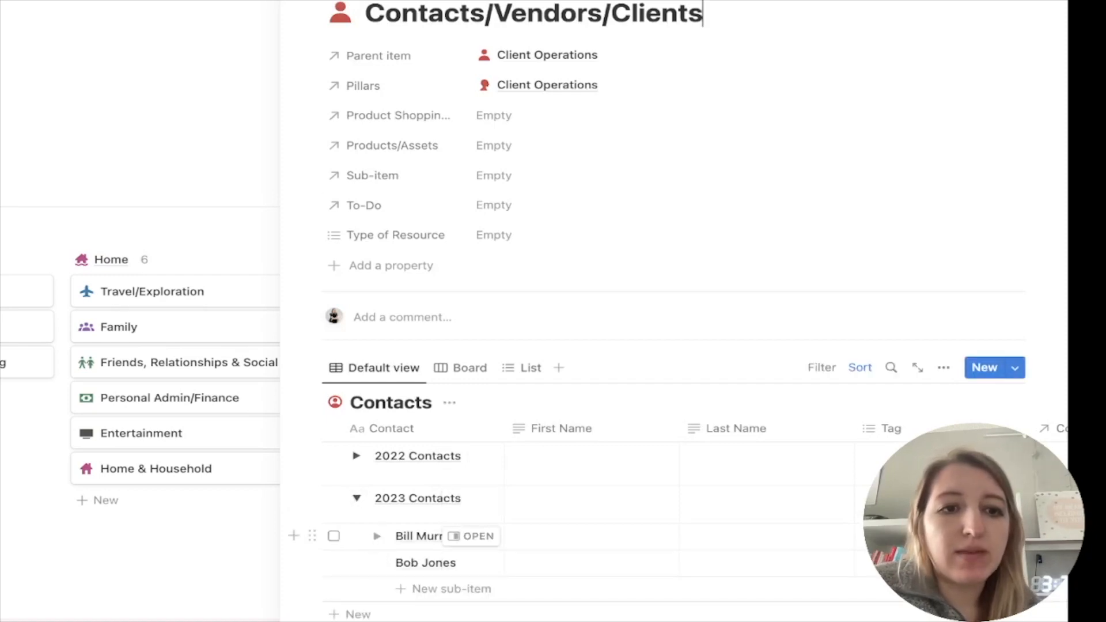
{"action": "left_click", "coordinate": [334, 536]}
Step: Select Bob Jones too and bulk-apply a person icon to both contacts from the Icons set
{"action": "left_click", "coordinate": [334, 562]}
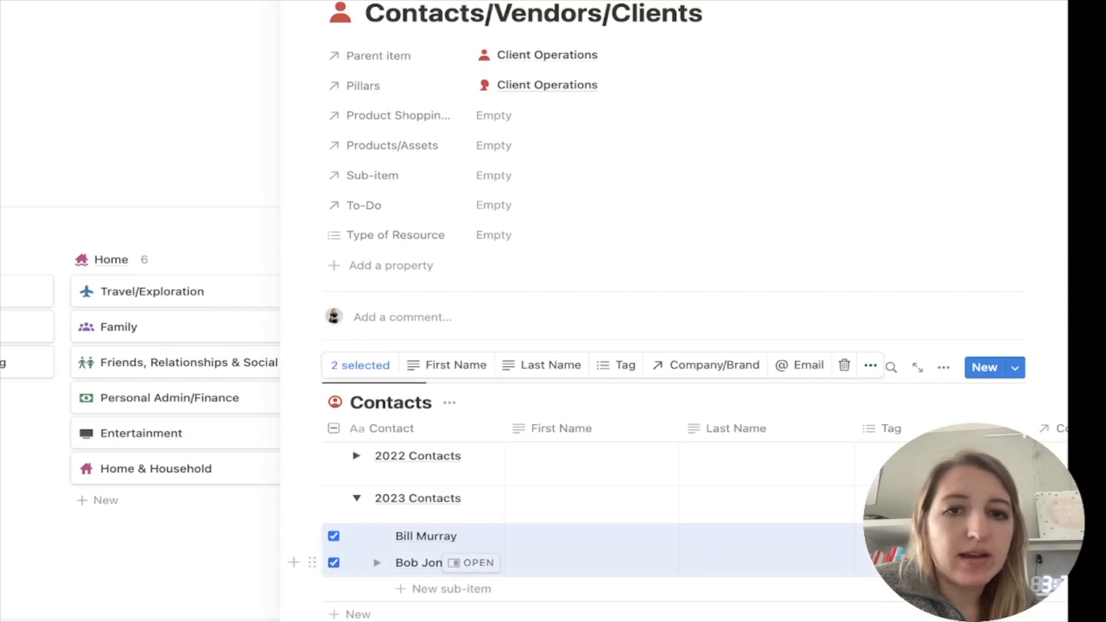
{"action": "left_click", "coordinate": [869, 365]}
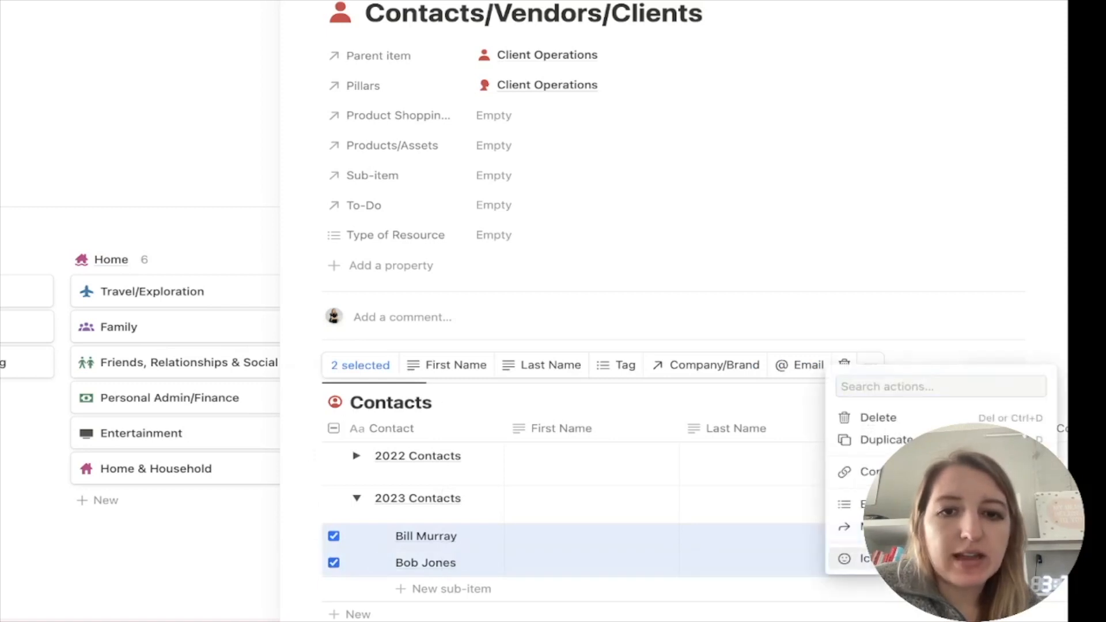
{"action": "left_click", "coordinate": [864, 502]}
{"action": "left_click", "coordinate": [774, 383]}
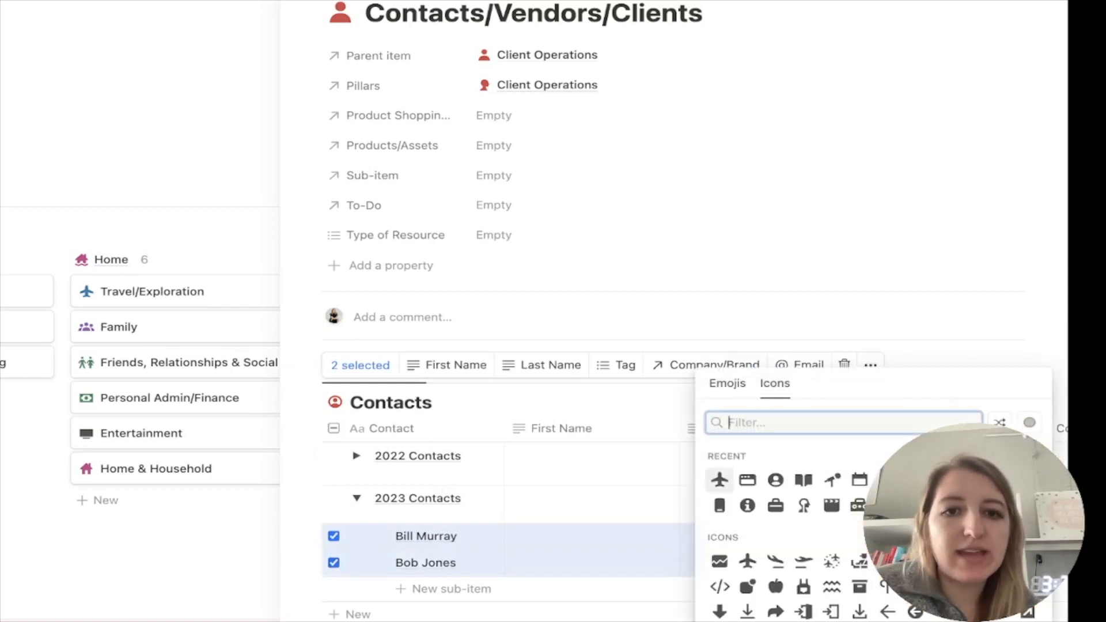
{"action": "type", "text": "face"}
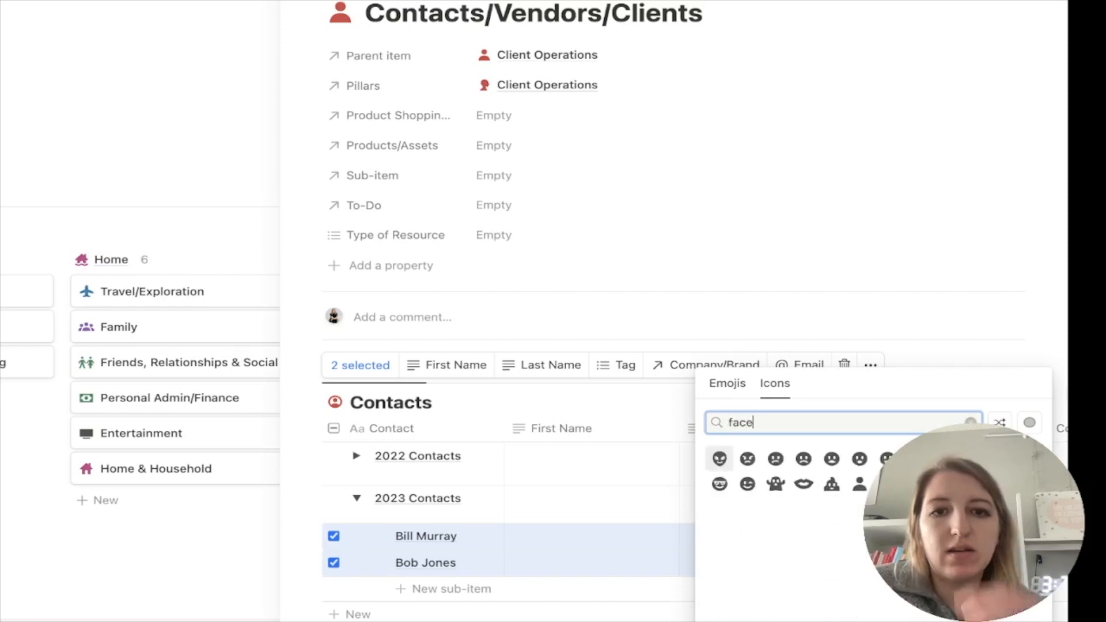
{"action": "key", "text": "ctrl+a"}
{"action": "type", "text": "p"}
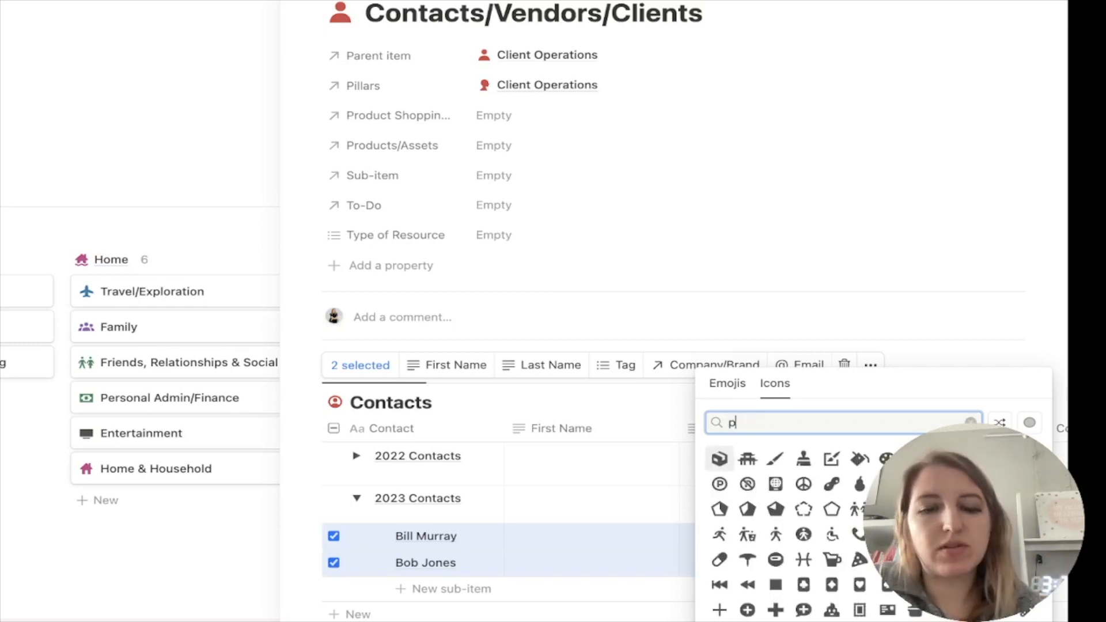
{"action": "type", "text": "erson"}
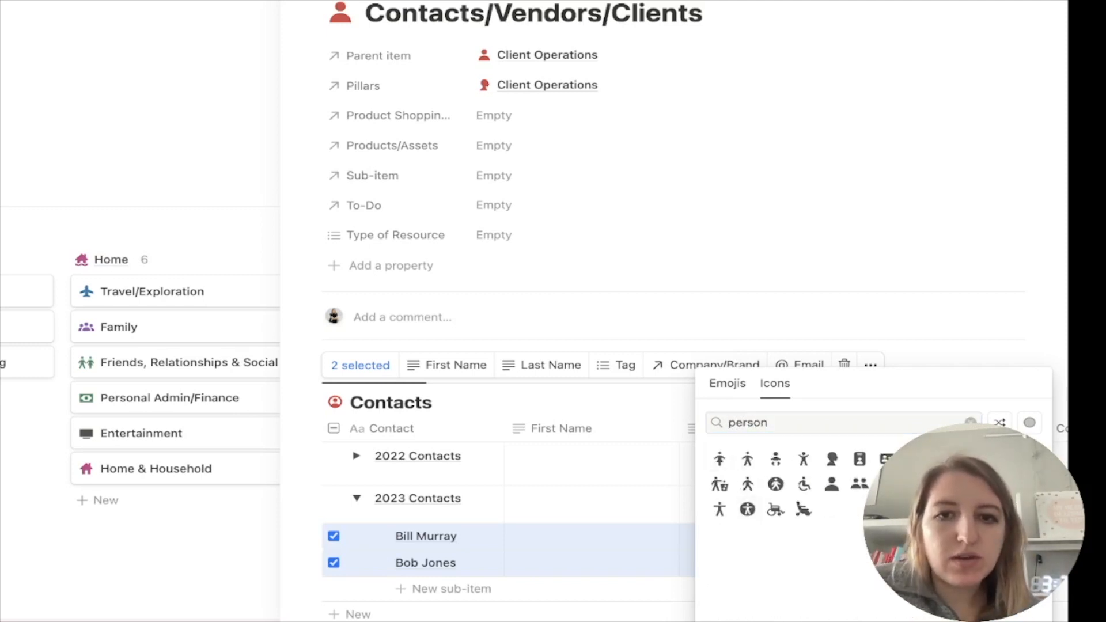
{"action": "left_click", "coordinate": [857, 537]}
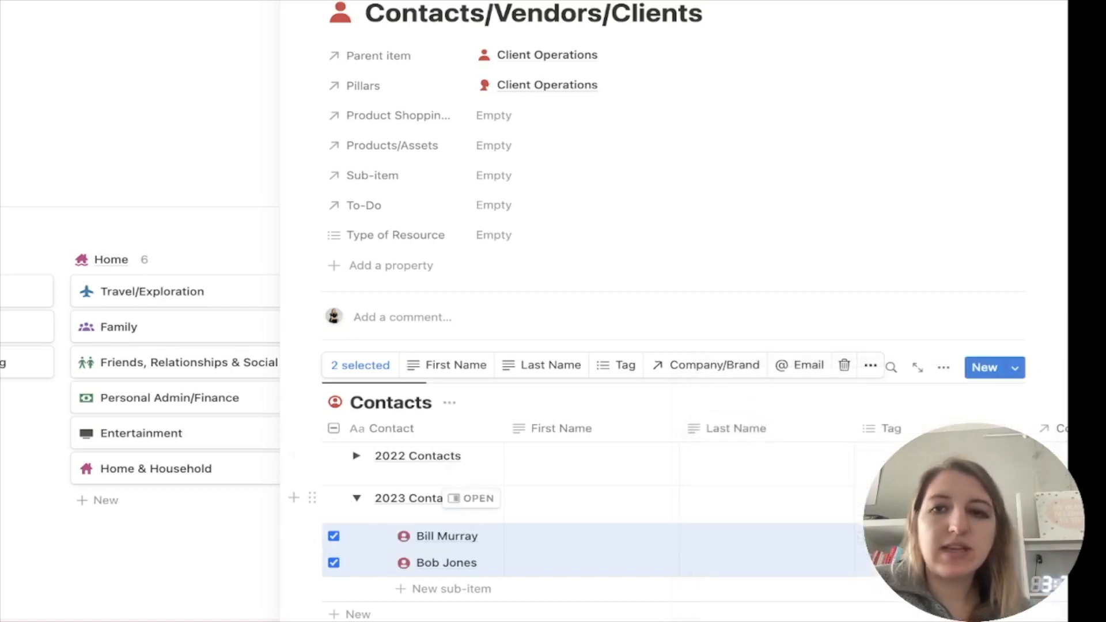
Step: Deselect both contacts and collapse the 2023 Contacts group
{"action": "left_click", "coordinate": [334, 536]}
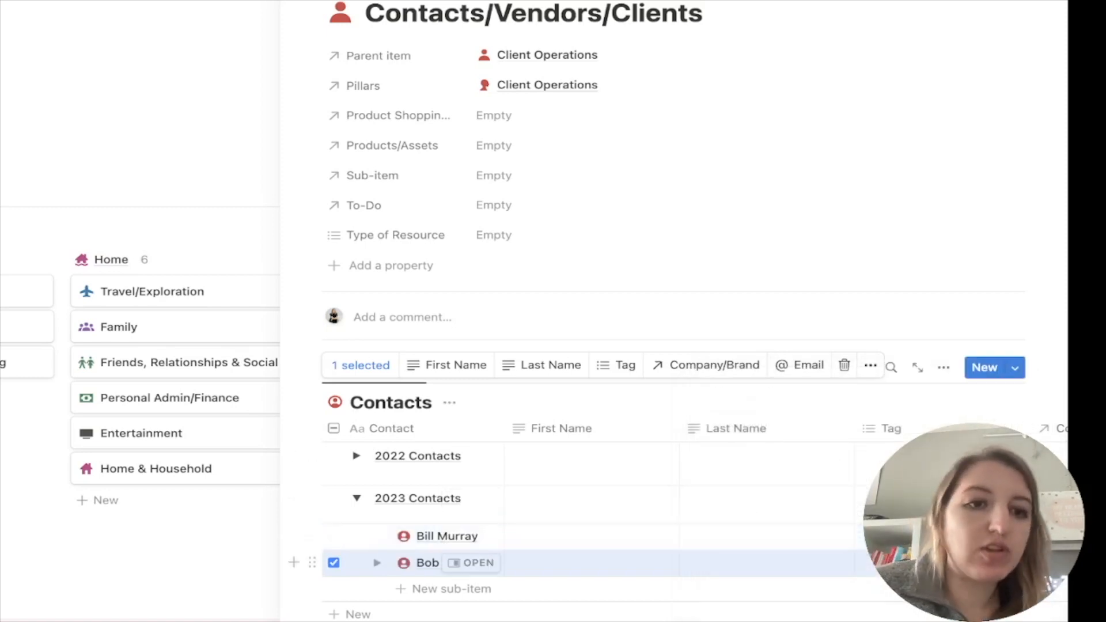
{"action": "left_click", "coordinate": [333, 562]}
{"action": "left_click", "coordinate": [356, 498]}
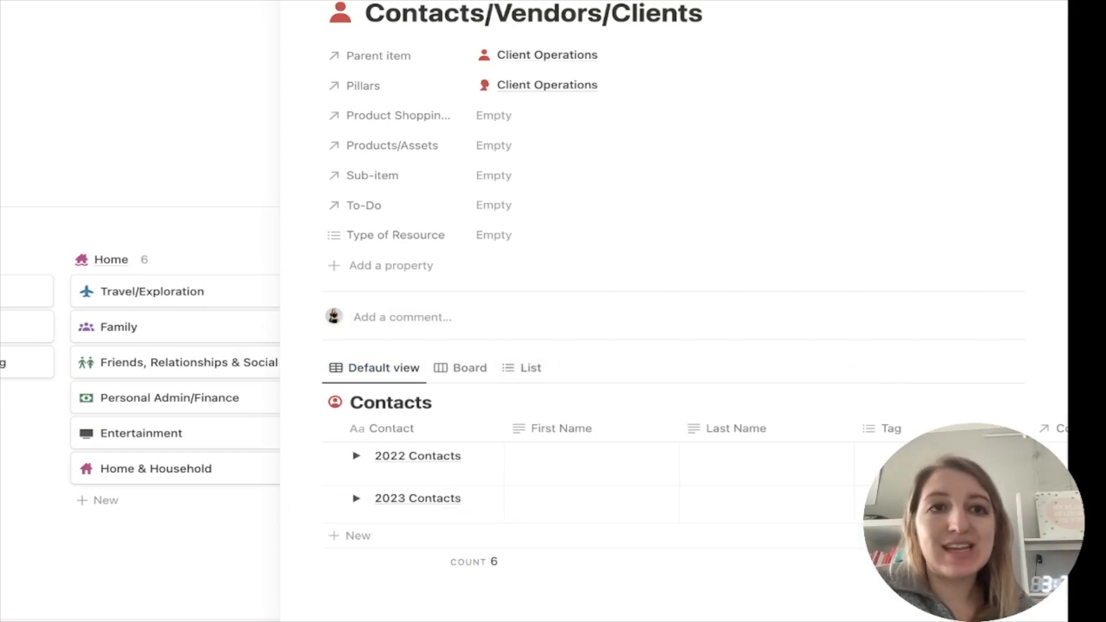
Step: Close the side peek and peek at the Shopping List and Grocery Shopping sections, then expand Business Projects
{"action": "key", "text": "Escape"}
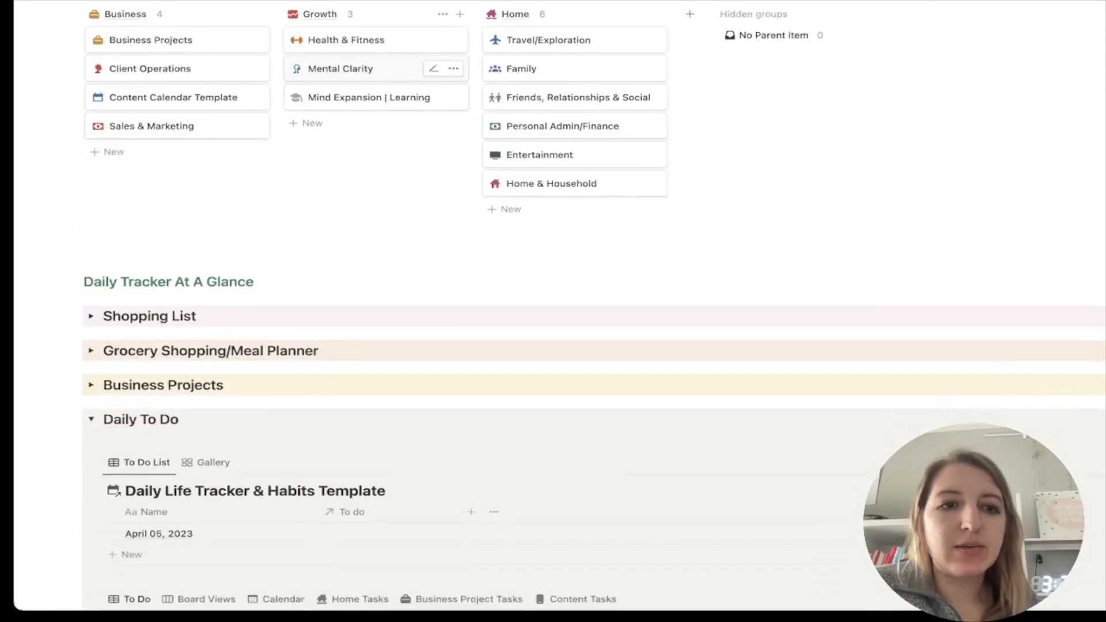
{"action": "scroll", "coordinate": [553, 311], "scroll_direction": "down", "scroll_amount": 1}
{"action": "left_click", "coordinate": [91, 302]}
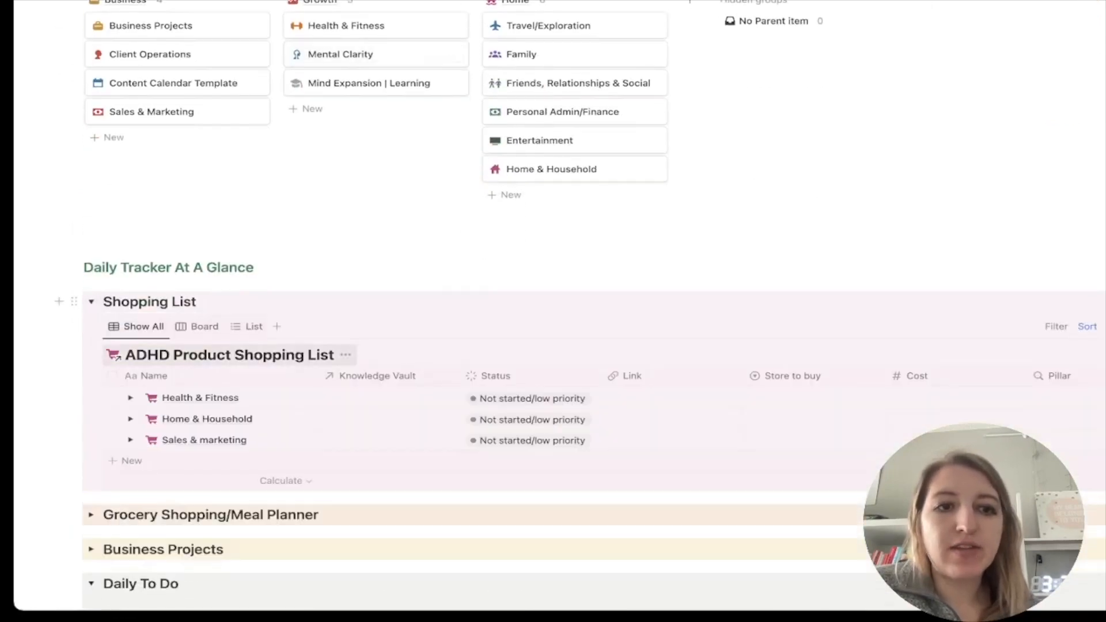
{"action": "left_click", "coordinate": [91, 301]}
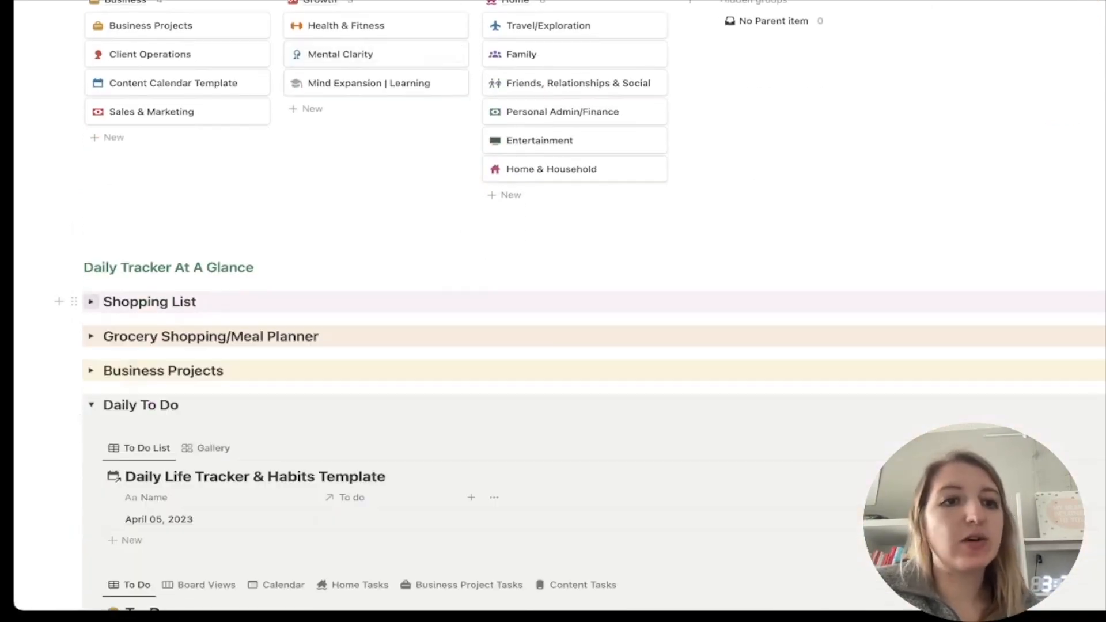
{"action": "left_click", "coordinate": [91, 336]}
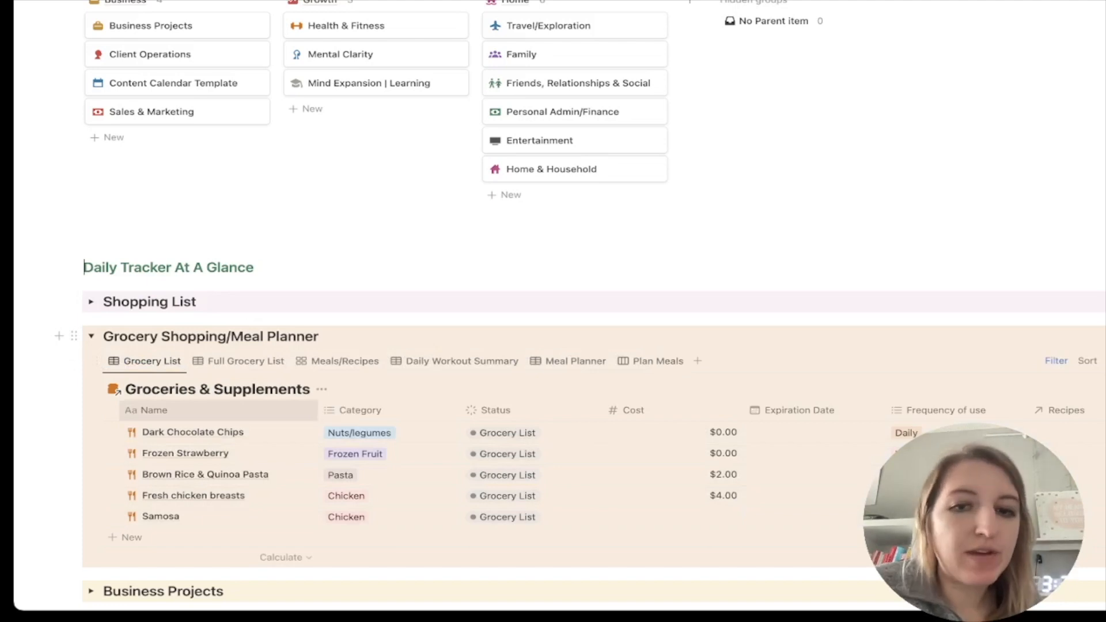
{"action": "scroll", "coordinate": [86, 433], "scroll_direction": "down", "scroll_amount": 1}
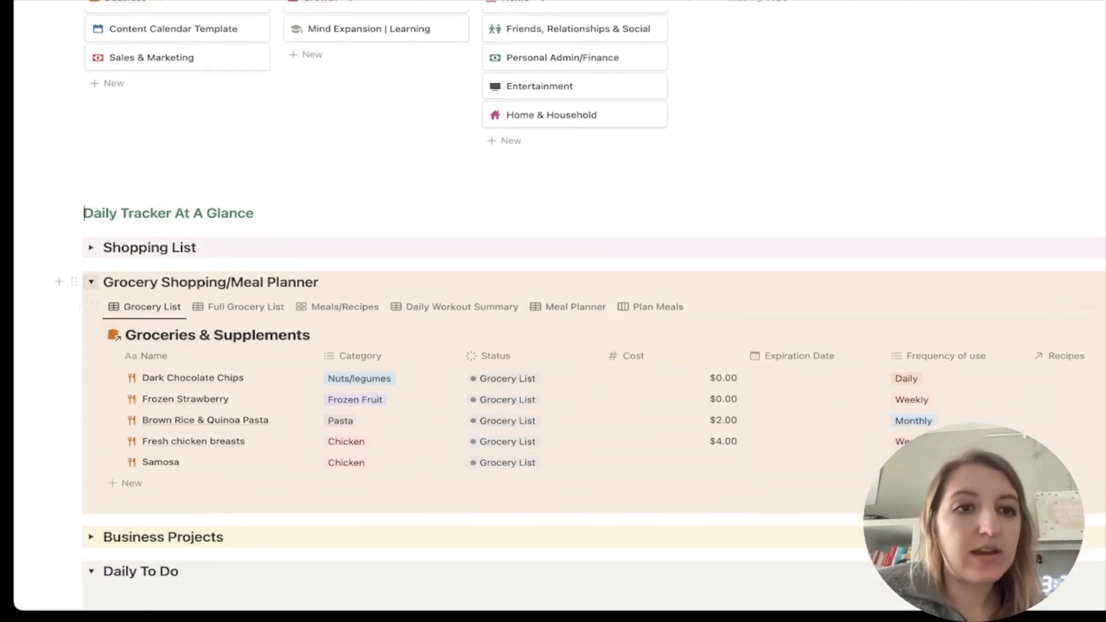
{"action": "left_click", "coordinate": [91, 282]}
{"action": "left_click", "coordinate": [91, 316]}
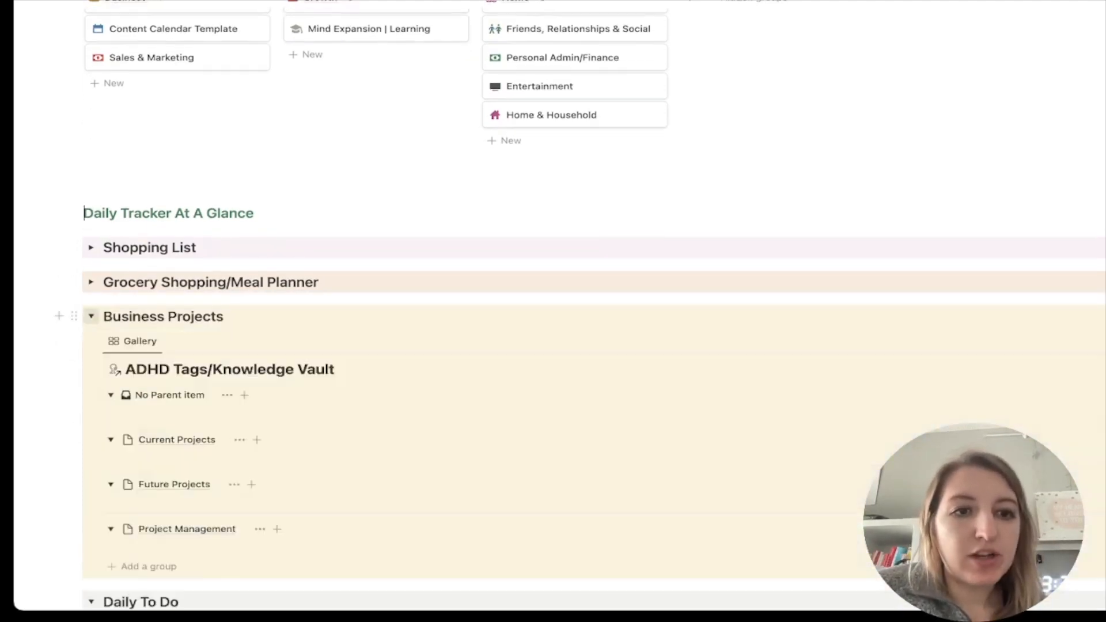
{"action": "scroll", "coordinate": [216, 484], "scroll_direction": "down", "scroll_amount": 2}
{"action": "scroll", "coordinate": [216, 402], "scroll_direction": "down", "scroll_amount": 3}
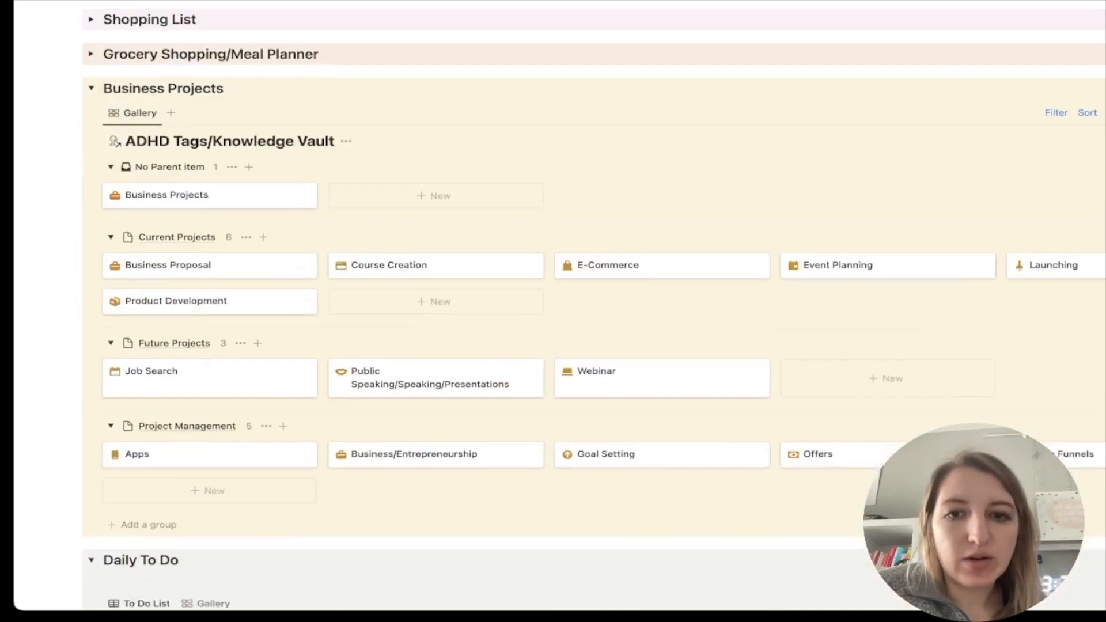
{"action": "scroll", "coordinate": [217, 345], "scroll_direction": "up", "scroll_amount": 1}
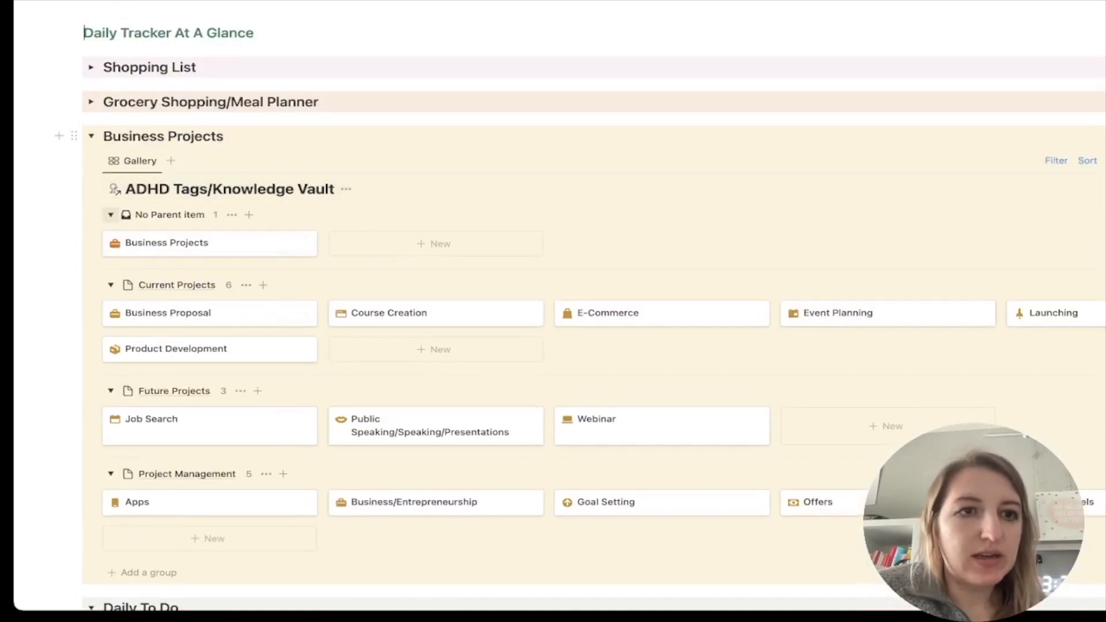
Step: Collapse the No Parent, Current Projects, Future Projects and Project Management groups
{"action": "left_click", "coordinate": [111, 215]}
{"action": "left_click", "coordinate": [110, 246]}
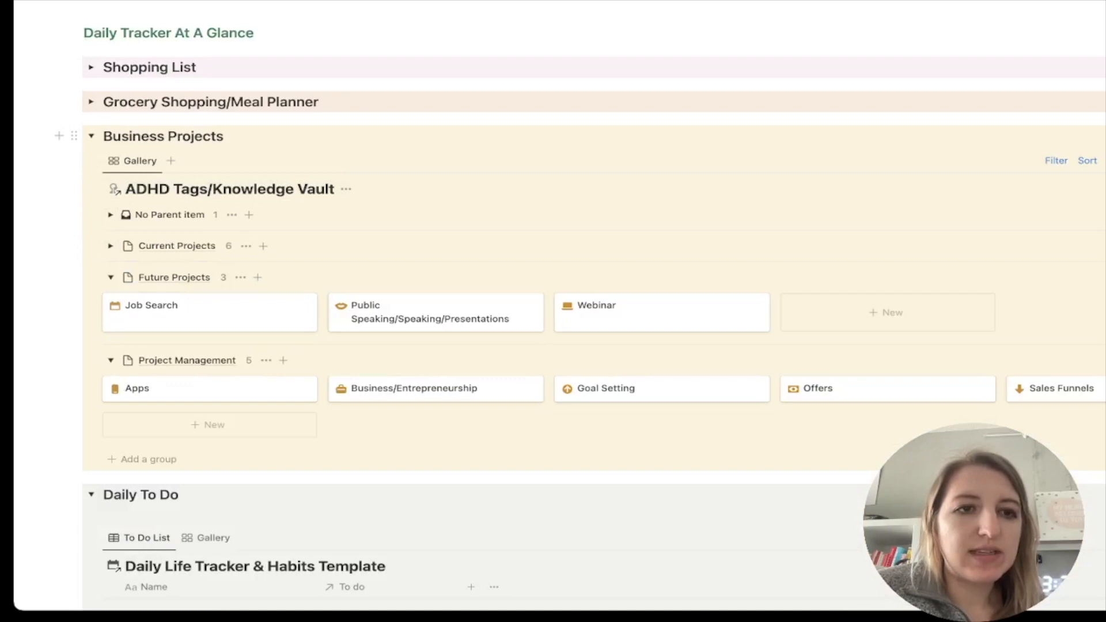
{"action": "left_click", "coordinate": [110, 276]}
{"action": "left_click", "coordinate": [110, 309]}
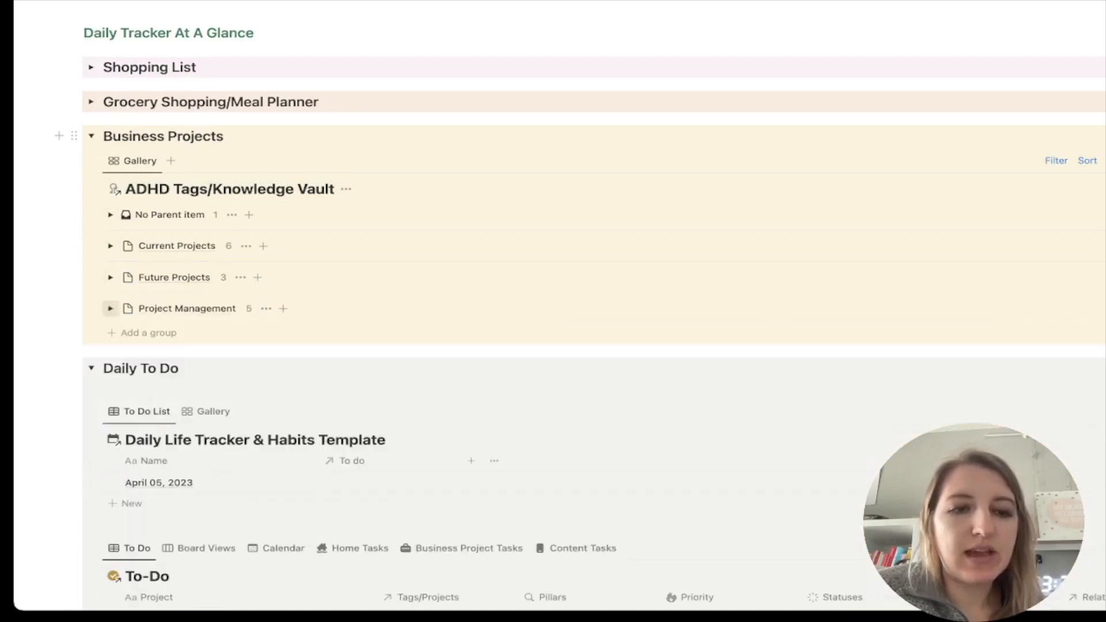
{"action": "scroll", "coordinate": [259, 346], "scroll_direction": "down", "scroll_amount": 2}
{"action": "scroll", "coordinate": [259, 346], "scroll_direction": "down", "scroll_amount": 2}
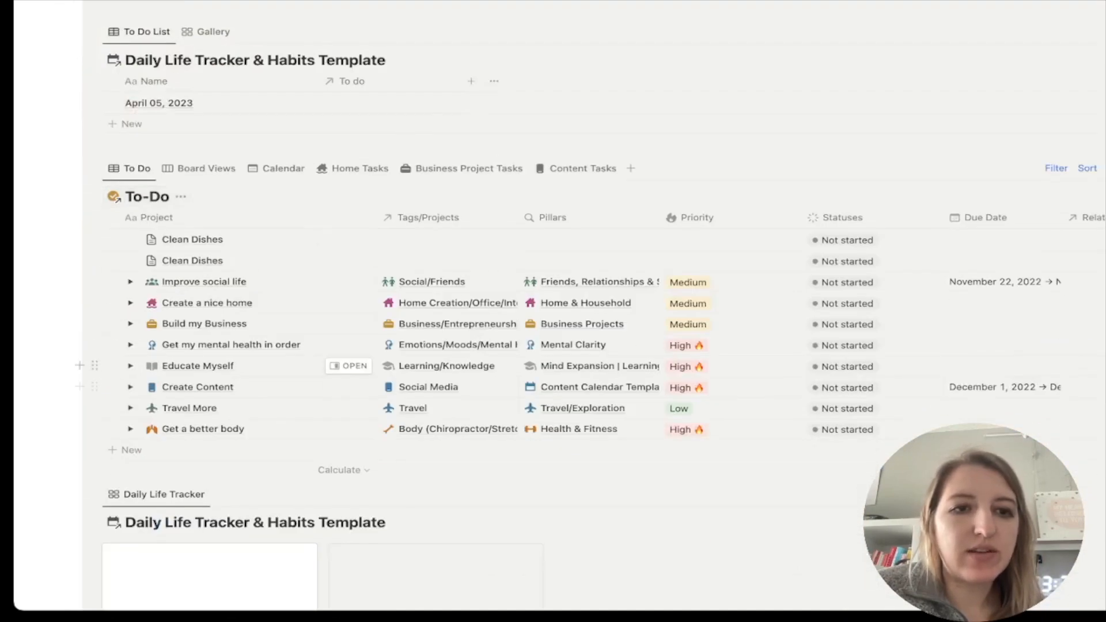
{"action": "left_click", "coordinate": [130, 385]}
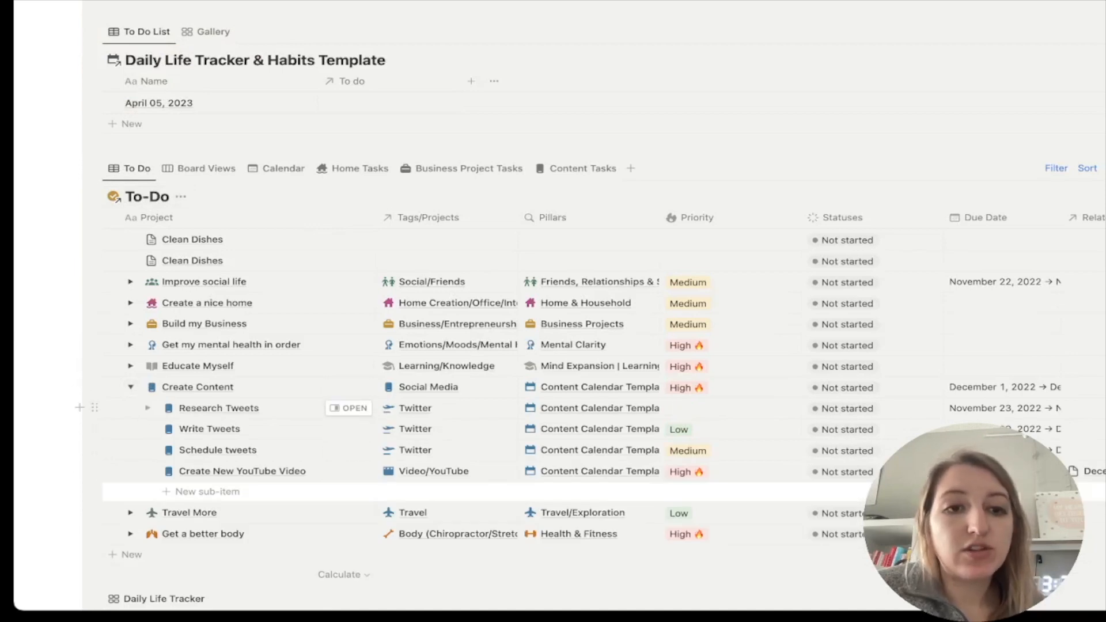
{"action": "left_click", "coordinate": [129, 386]}
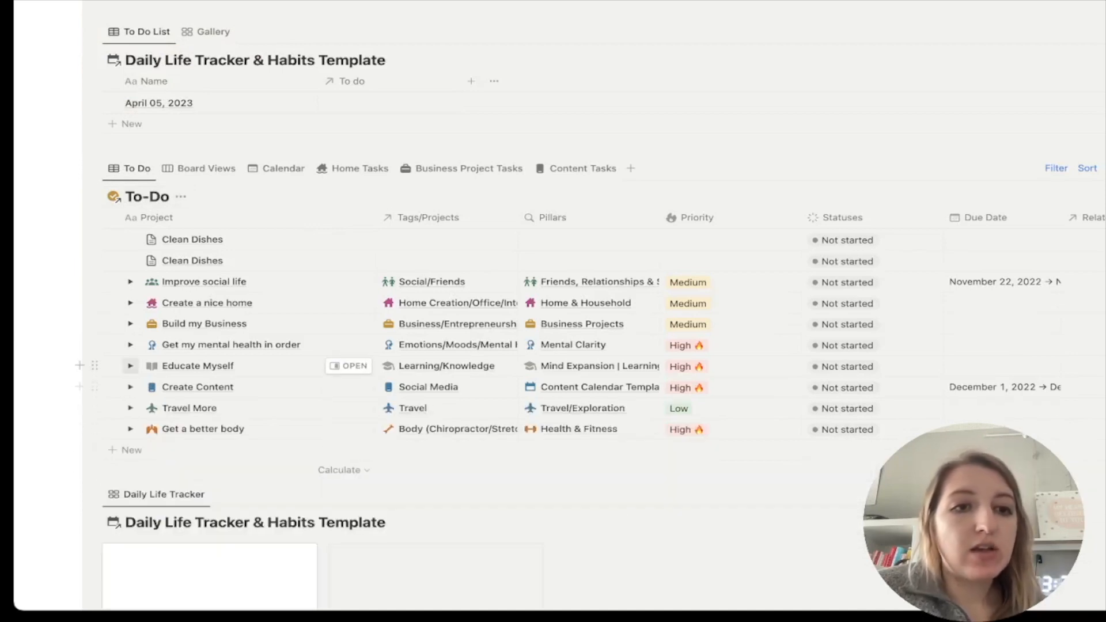
{"action": "left_click", "coordinate": [130, 365]}
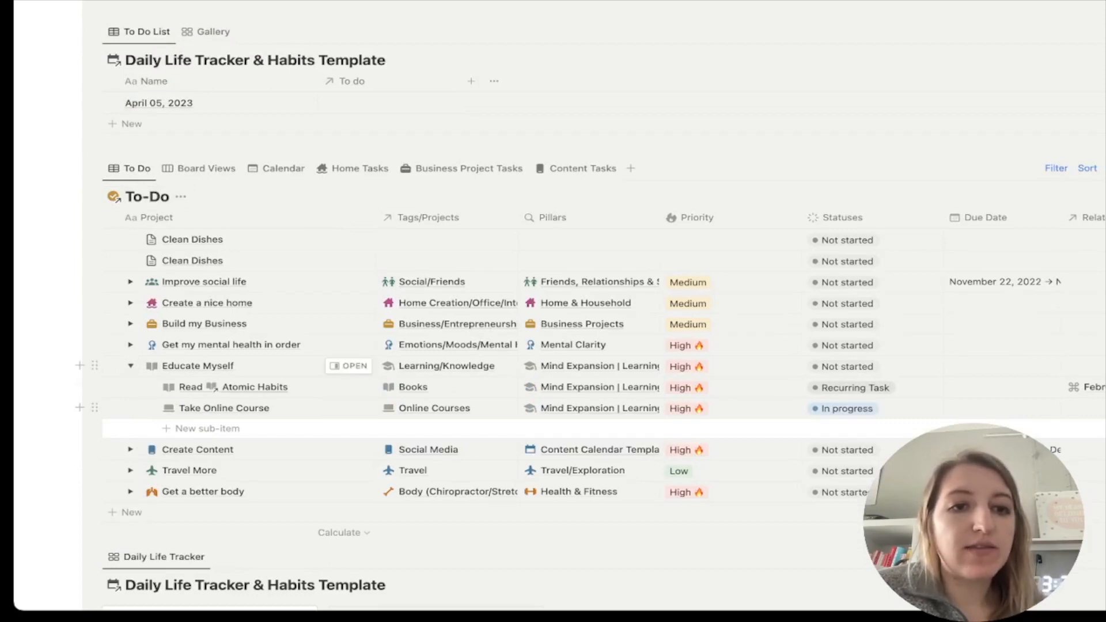
{"action": "left_click", "coordinate": [131, 366]}
{"action": "left_click", "coordinate": [130, 344]}
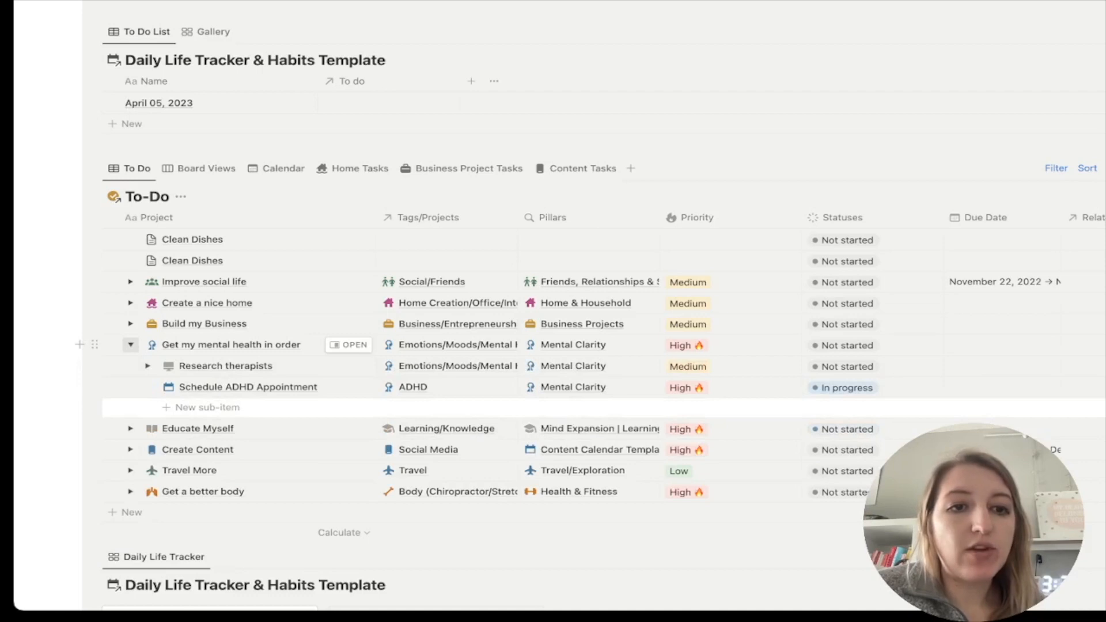
{"action": "left_click", "coordinate": [130, 344]}
{"action": "left_click", "coordinate": [131, 324]}
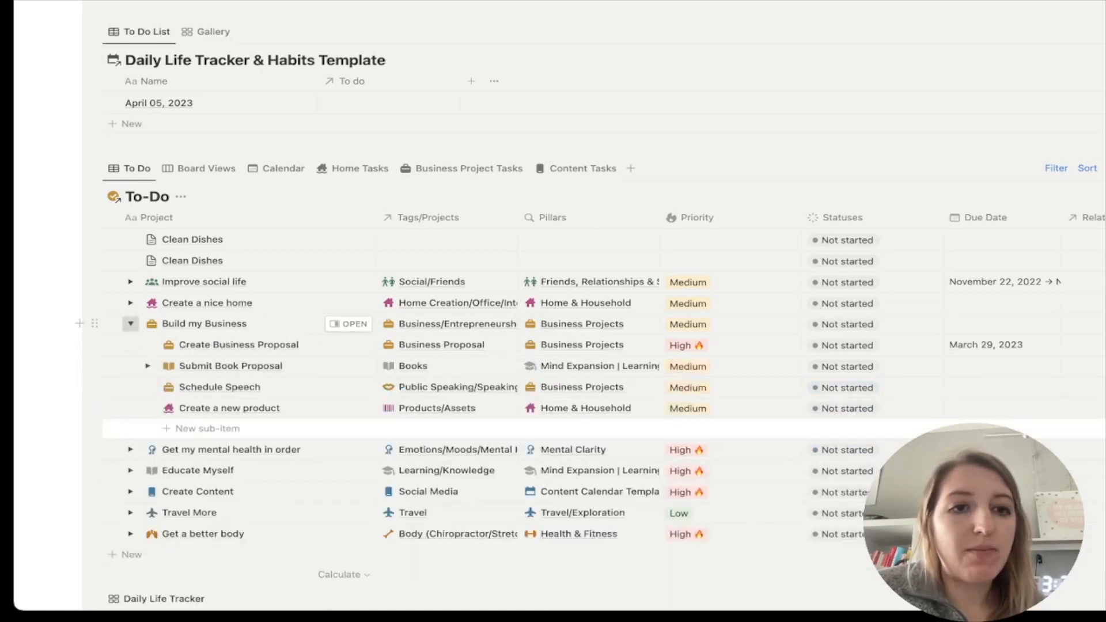
{"action": "left_click", "coordinate": [130, 324]}
{"action": "left_click", "coordinate": [130, 303]}
{"action": "left_click", "coordinate": [131, 302]}
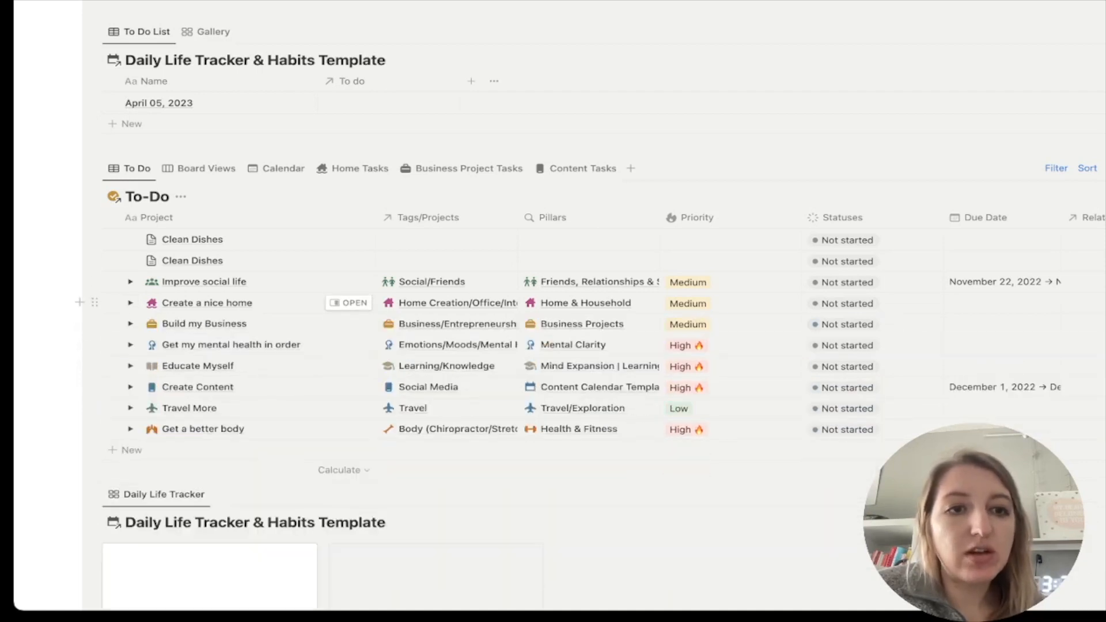
{"action": "left_click", "coordinate": [130, 282]}
{"action": "left_click", "coordinate": [131, 282]}
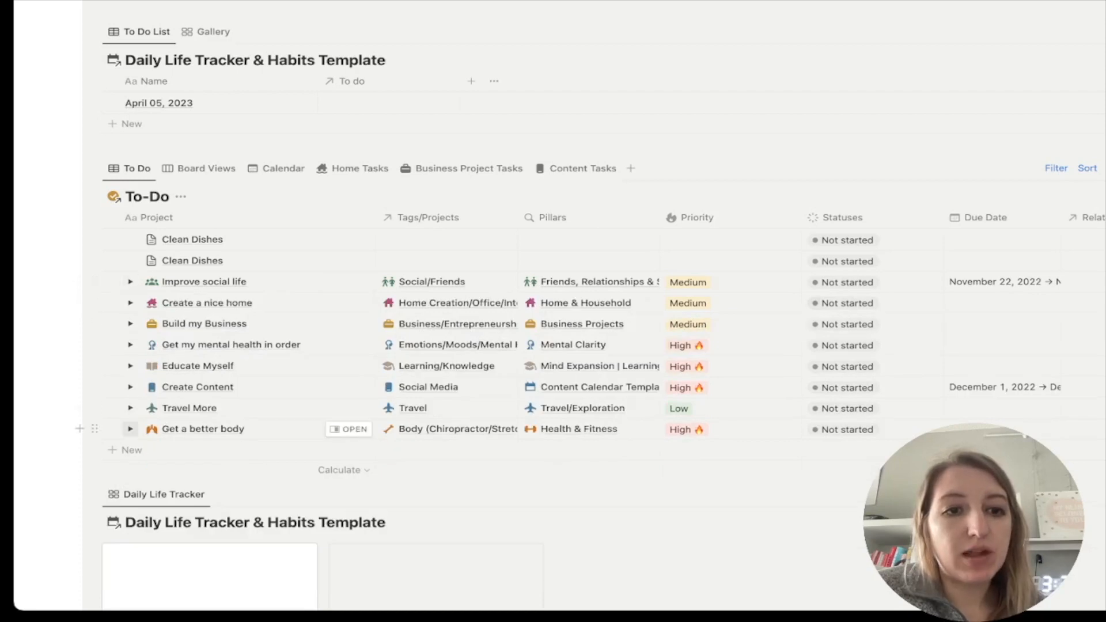
{"action": "left_click", "coordinate": [130, 429]}
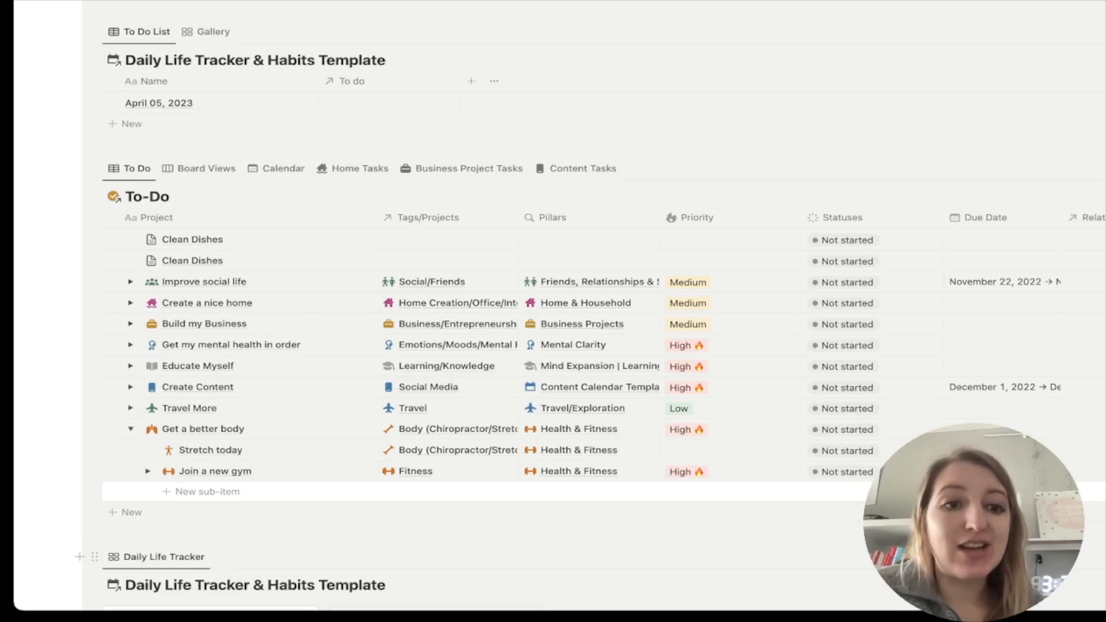
{"action": "scroll", "coordinate": [553, 312], "scroll_direction": "down", "scroll_amount": 3}
{"action": "scroll", "coordinate": [554, 311], "scroll_direction": "down", "scroll_amount": 4}
{"action": "scroll", "coordinate": [553, 311], "scroll_direction": "down", "scroll_amount": 3}
{"action": "scroll", "coordinate": [552, 311], "scroll_direction": "down", "scroll_amount": 4}
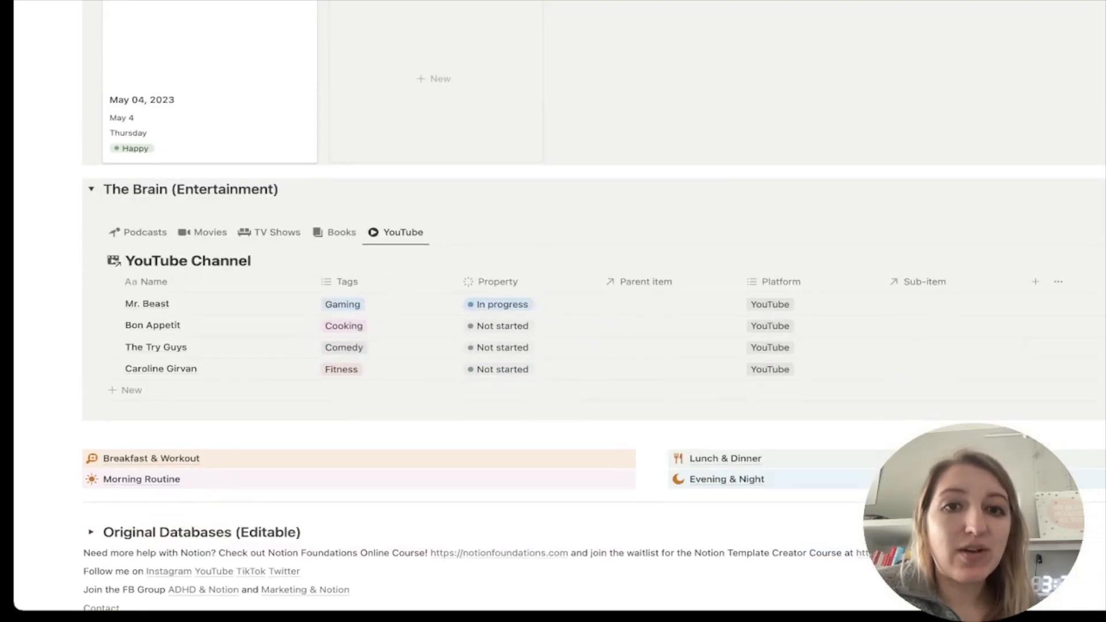
{"action": "scroll", "coordinate": [553, 311], "scroll_direction": "down", "scroll_amount": 2}
{"action": "scroll", "coordinate": [553, 311], "scroll_direction": "down", "scroll_amount": 3}
{"action": "scroll", "coordinate": [553, 311], "scroll_direction": "up", "scroll_amount": 10}
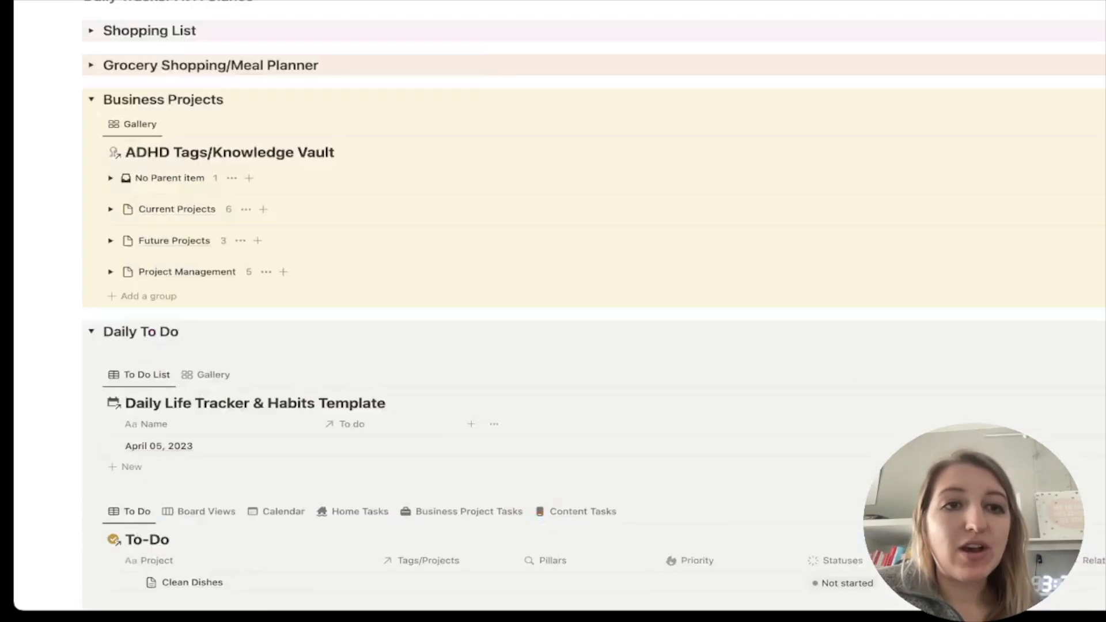
{"action": "scroll", "coordinate": [553, 311], "scroll_direction": "up", "scroll_amount": 10}
{"action": "scroll", "coordinate": [553, 311], "scroll_direction": "down", "scroll_amount": 4}
{"action": "scroll", "coordinate": [553, 311], "scroll_direction": "down", "scroll_amount": 2}
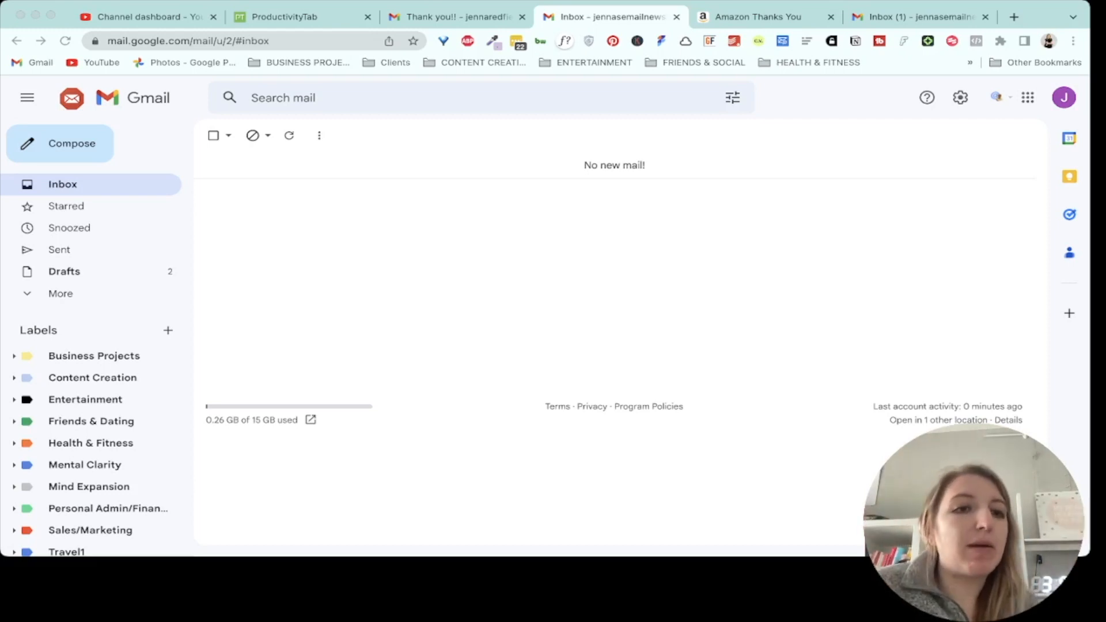
Step: Reveal the remaining mailbox folders and switch to the All Mail view
{"action": "left_click", "coordinate": [61, 293]}
{"action": "left_click", "coordinate": [65, 380]}
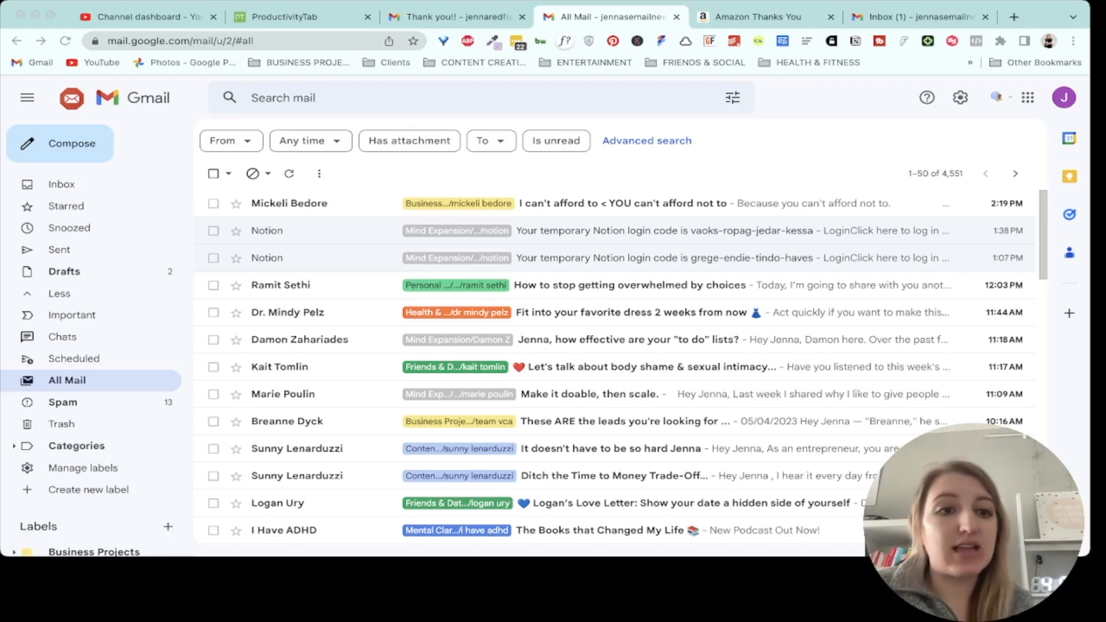
{"action": "scroll", "coordinate": [91, 346], "scroll_direction": "down", "scroll_amount": 3}
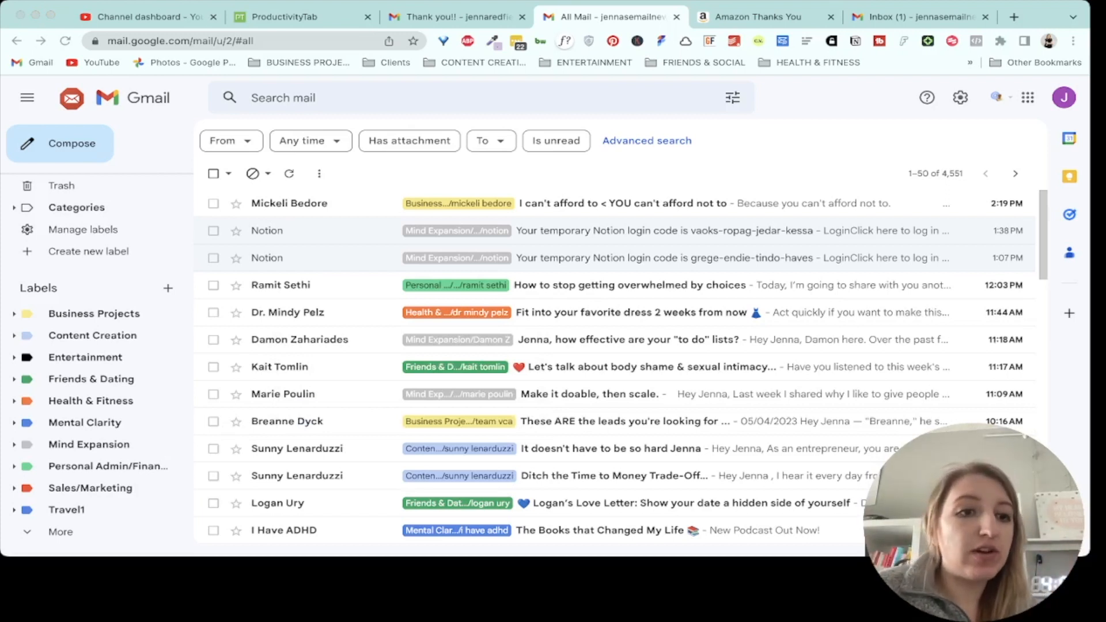
Step: Set Health & Fitness and its sublabels to orange, then collapse the label again
{"action": "left_click", "coordinate": [15, 400]}
{"action": "scroll", "coordinate": [130, 422], "scroll_direction": "down", "scroll_amount": 2}
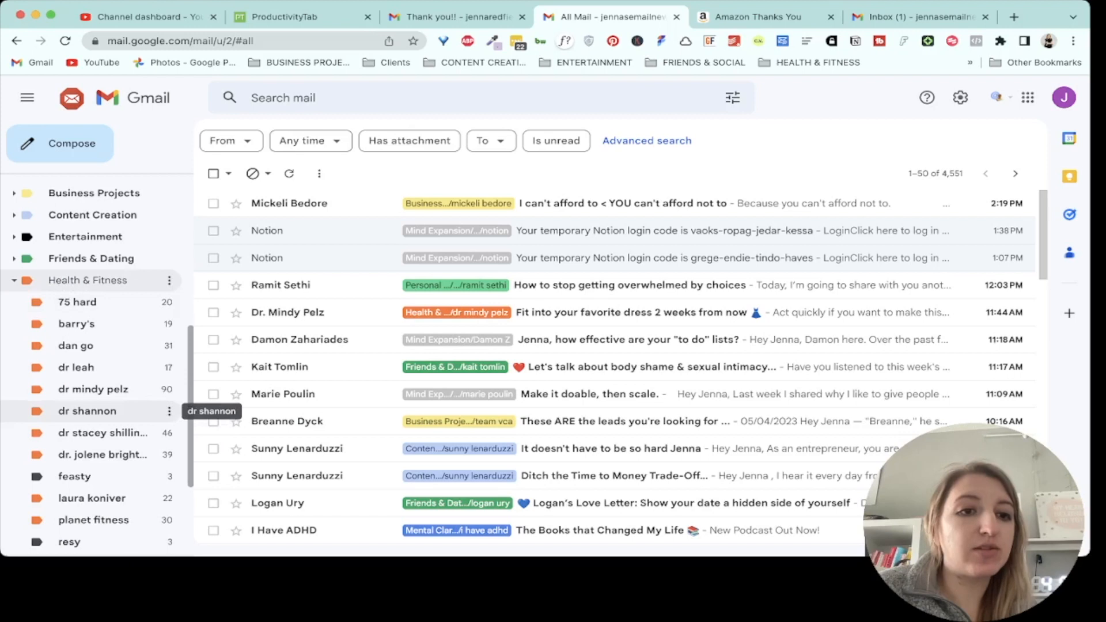
{"action": "scroll", "coordinate": [177, 380], "scroll_direction": "up", "scroll_amount": 1}
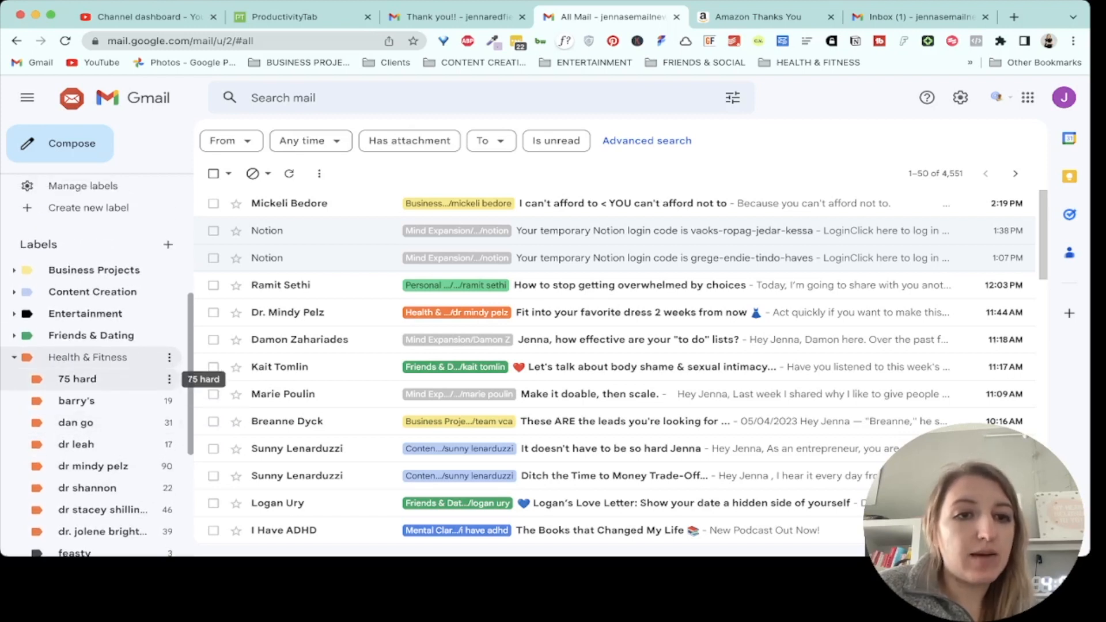
{"action": "left_click", "coordinate": [169, 357]}
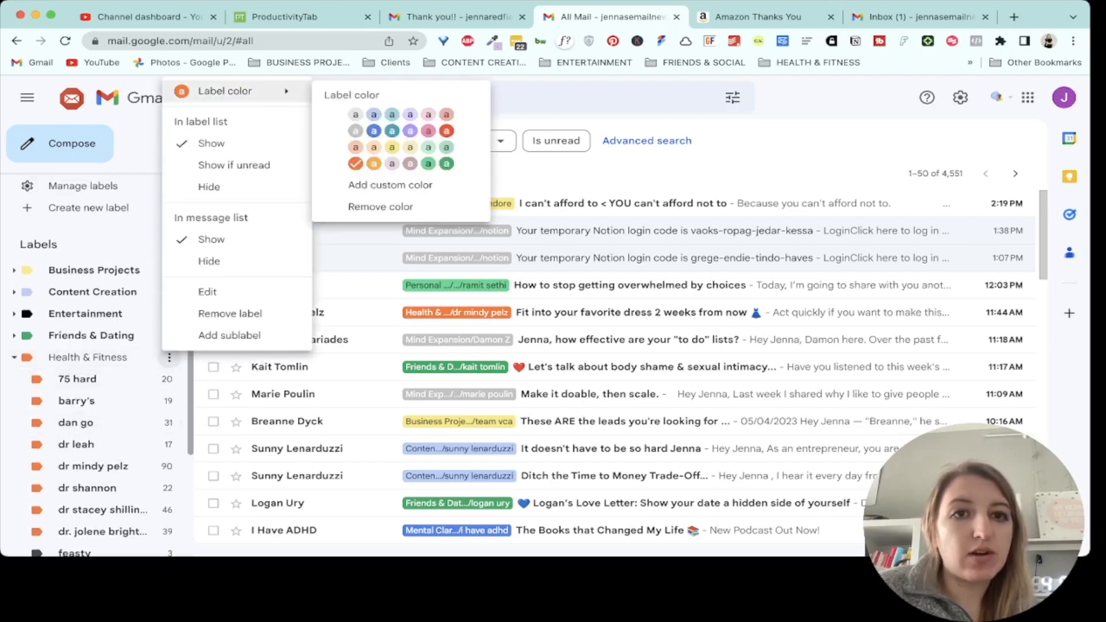
{"action": "left_click", "coordinate": [373, 163]}
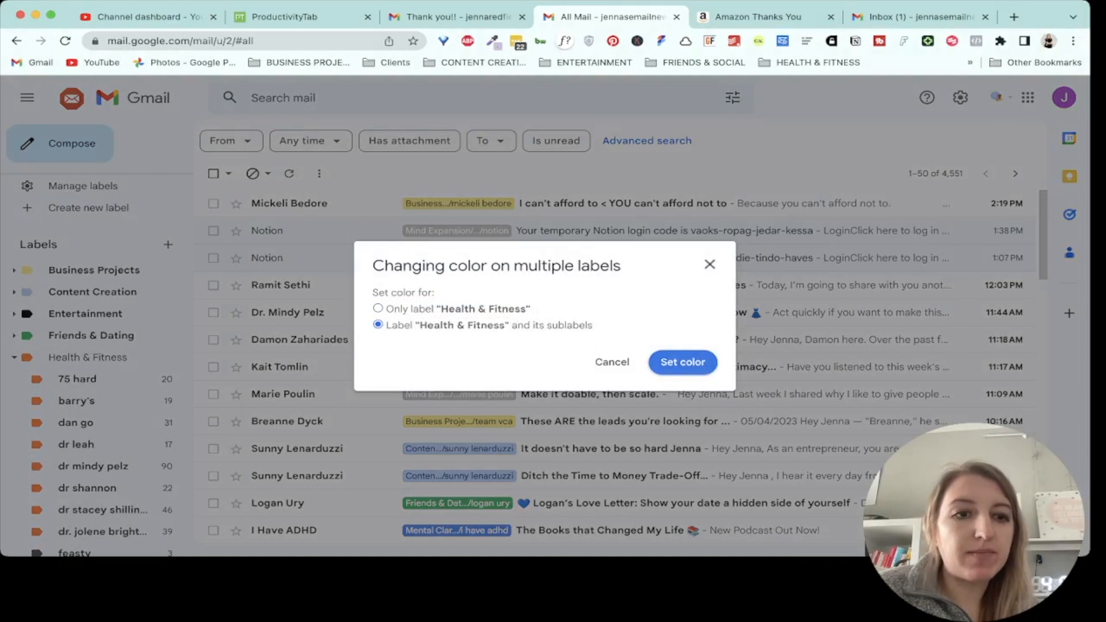
{"action": "left_click", "coordinate": [682, 362]}
{"action": "scroll", "coordinate": [129, 415], "scroll_direction": "down", "scroll_amount": 2}
{"action": "scroll", "coordinate": [130, 415], "scroll_direction": "down", "scroll_amount": 2}
{"action": "scroll", "coordinate": [173, 458], "scroll_direction": "up", "scroll_amount": 1}
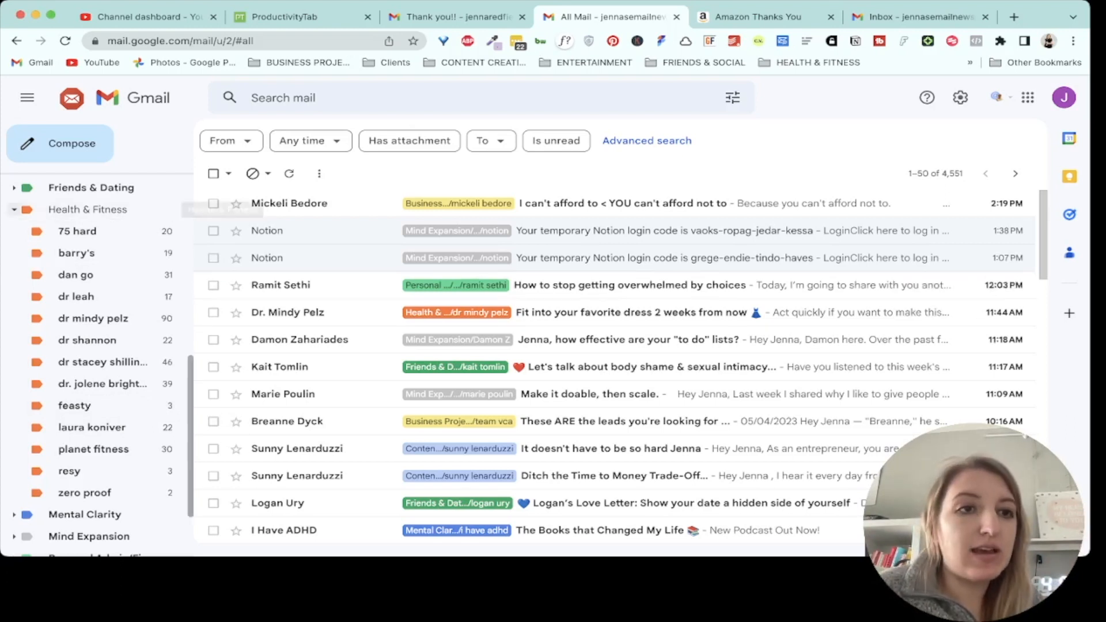
{"action": "left_click", "coordinate": [14, 209]}
Step: Expand and re-collapse the Personal Admin/Finance, Content Creation and Mental Clarity labels
{"action": "left_click", "coordinate": [14, 466]}
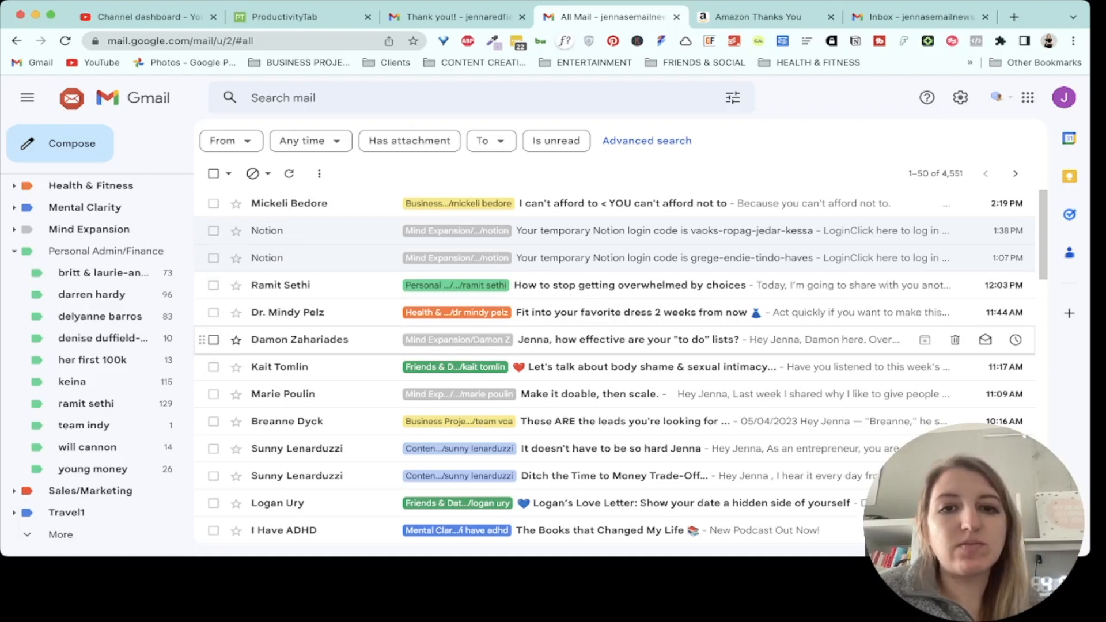
{"action": "scroll", "coordinate": [604, 338], "scroll_direction": "down", "scroll_amount": 3}
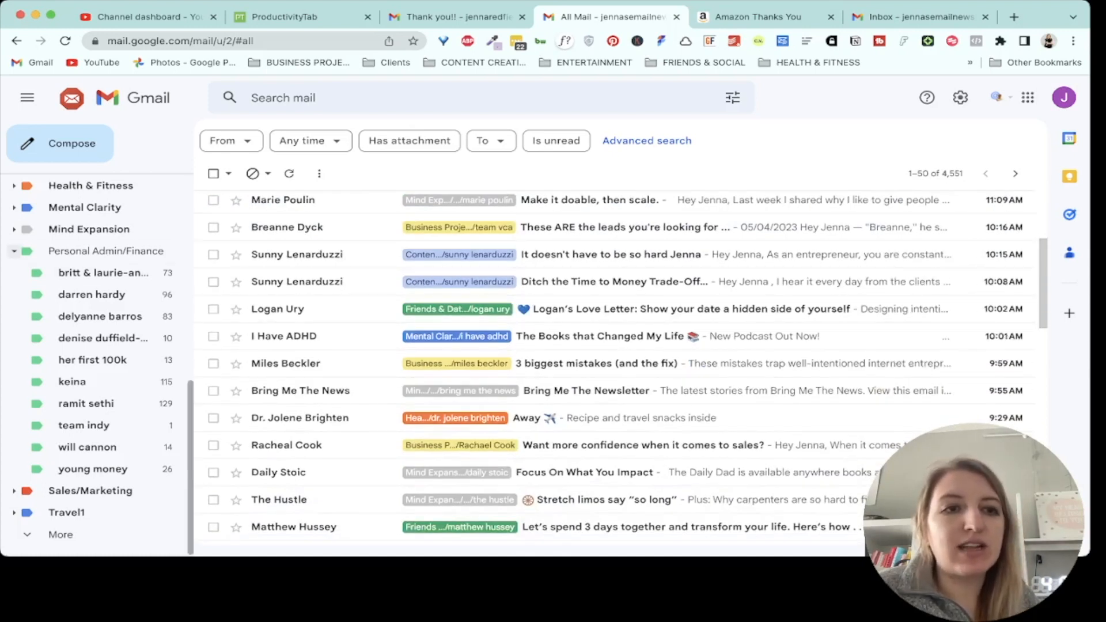
{"action": "left_click", "coordinate": [14, 251]}
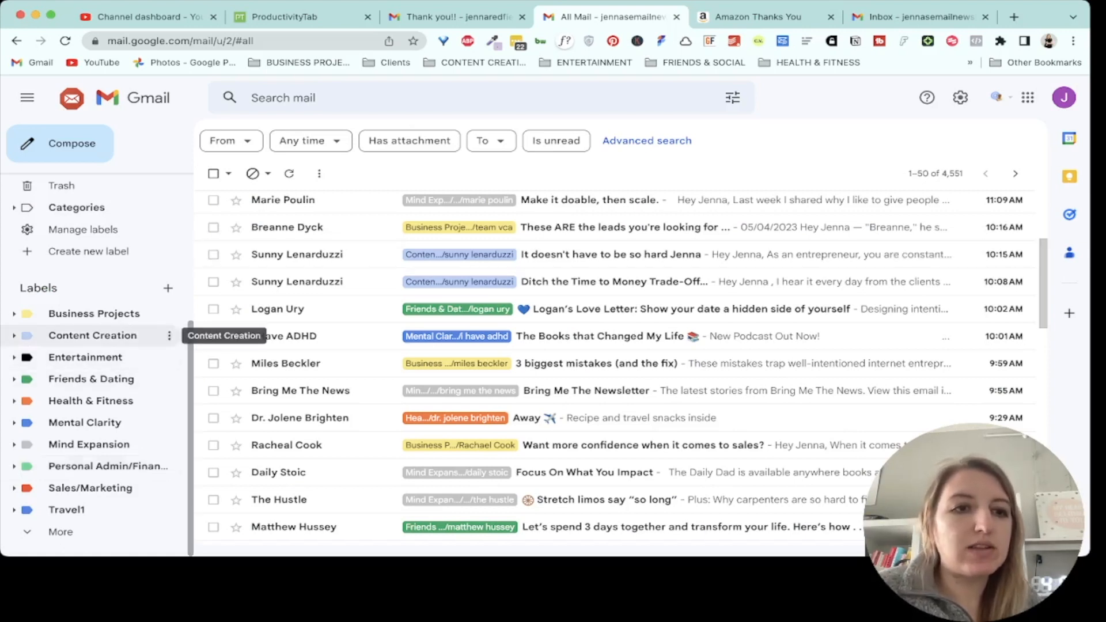
{"action": "left_click", "coordinate": [14, 335]}
{"action": "scroll", "coordinate": [96, 291], "scroll_direction": "down", "scroll_amount": 2}
{"action": "scroll", "coordinate": [87, 291], "scroll_direction": "up", "scroll_amount": 2}
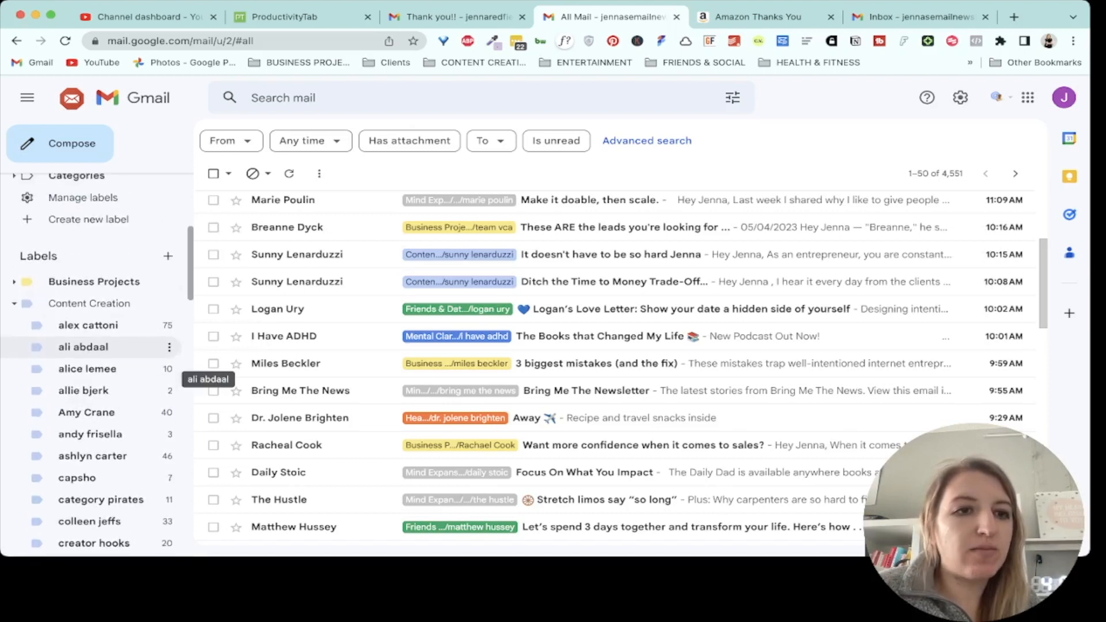
{"action": "left_click", "coordinate": [14, 301]}
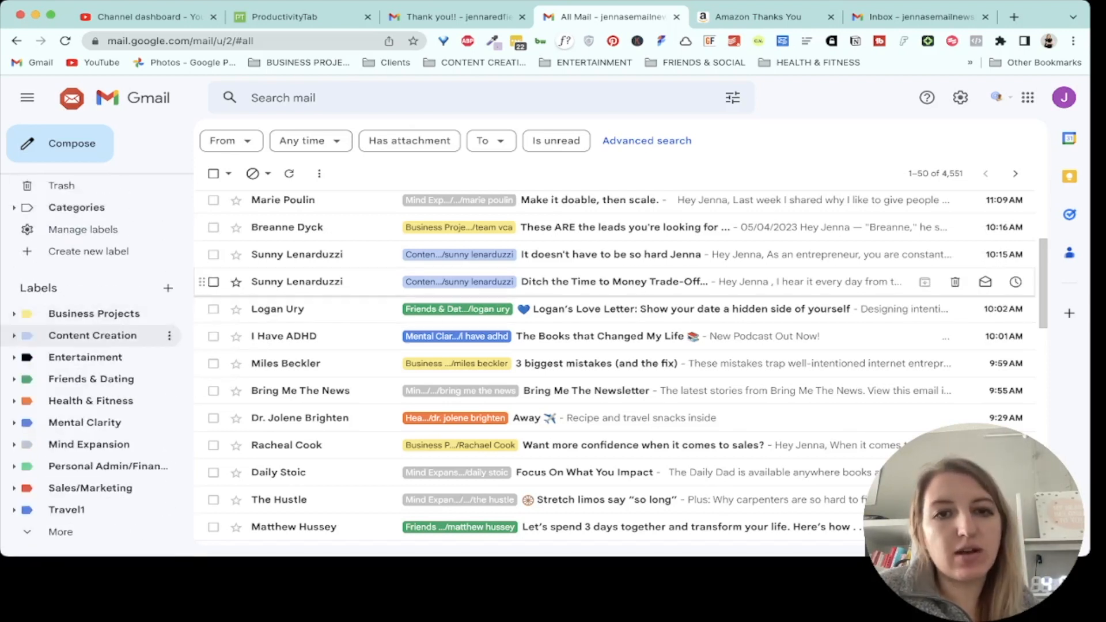
{"action": "scroll", "coordinate": [604, 290], "scroll_direction": "down", "scroll_amount": 1}
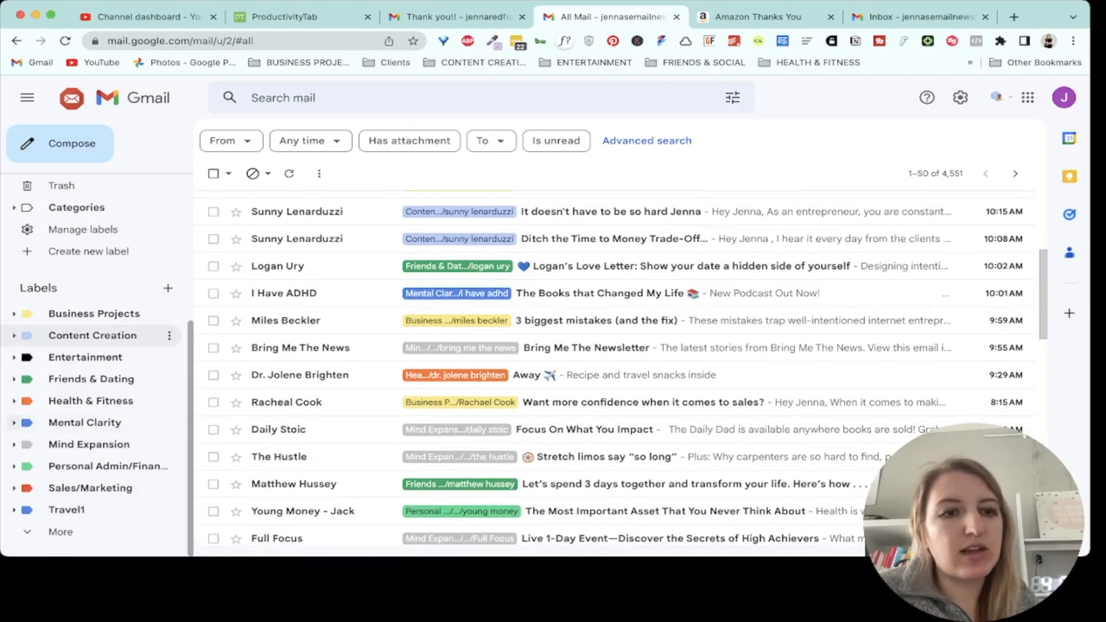
{"action": "left_click", "coordinate": [14, 423]}
{"action": "scroll", "coordinate": [87, 393], "scroll_direction": "down", "scroll_amount": 2}
{"action": "scroll", "coordinate": [87, 389], "scroll_direction": "down", "scroll_amount": 1}
{"action": "scroll", "coordinate": [87, 363], "scroll_direction": "up", "scroll_amount": 2}
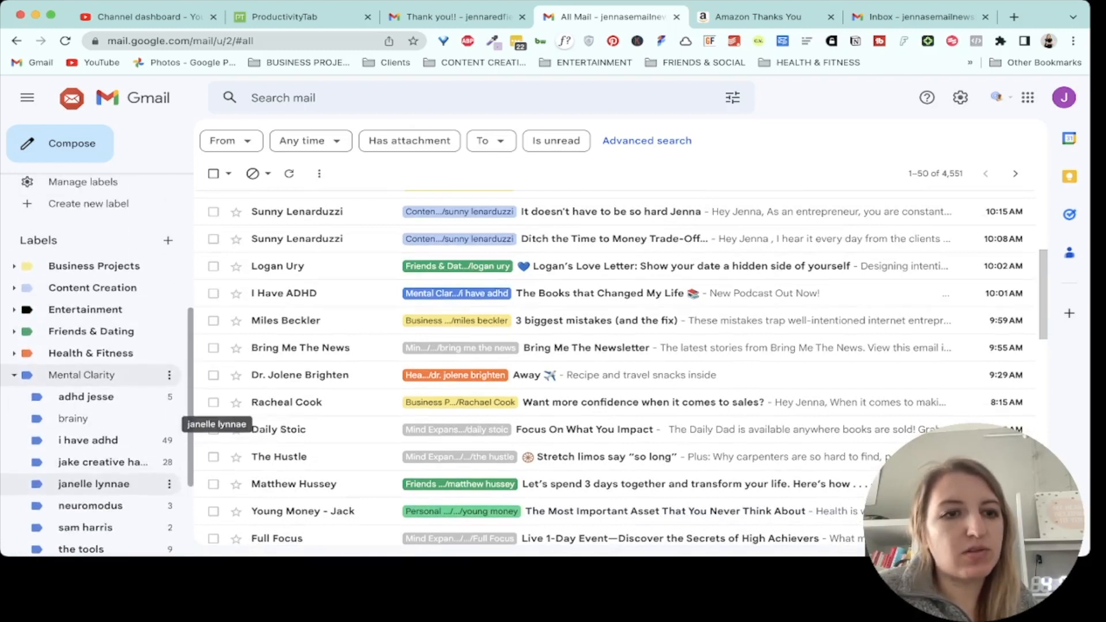
{"action": "left_click", "coordinate": [14, 375]}
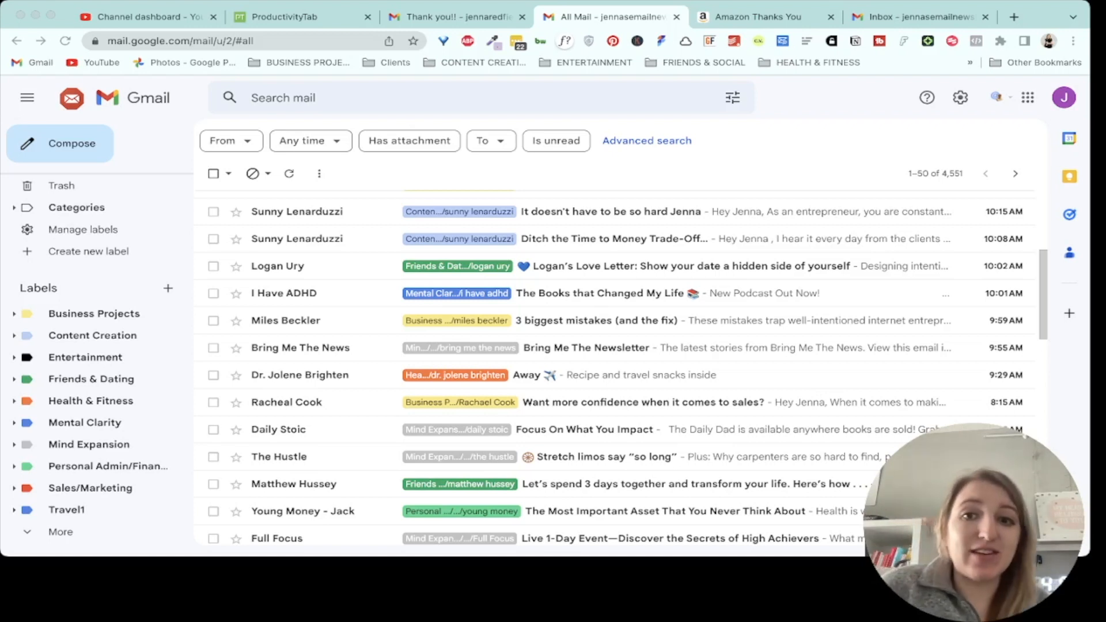
{"action": "scroll", "coordinate": [95, 346], "scroll_direction": "up", "scroll_amount": 3}
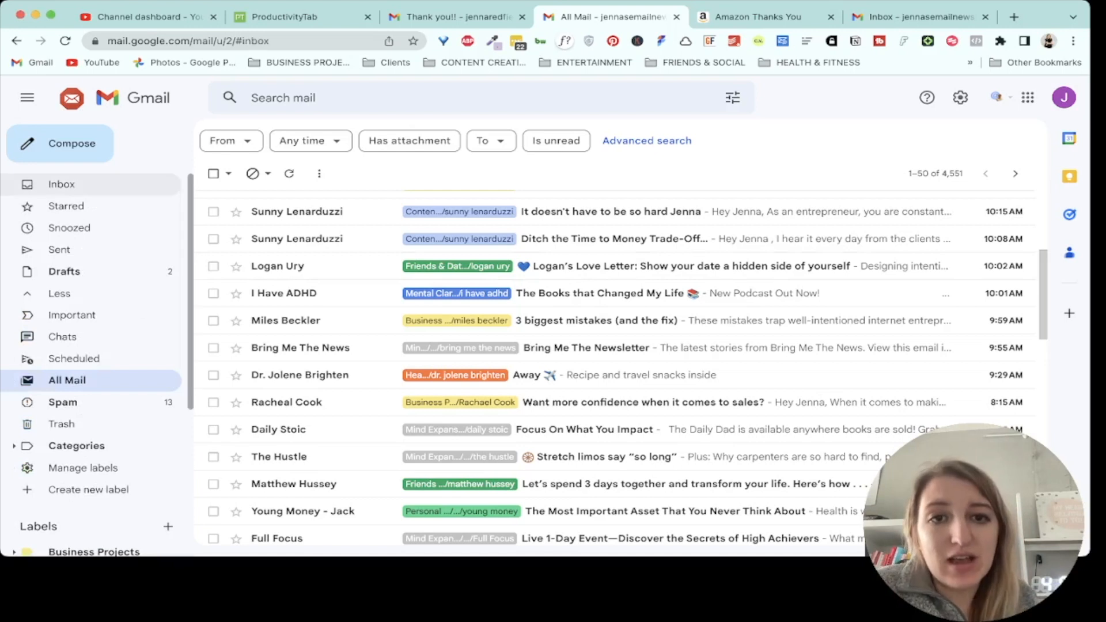
Step: Return to the Gmail inbox
{"action": "left_click", "coordinate": [62, 183]}
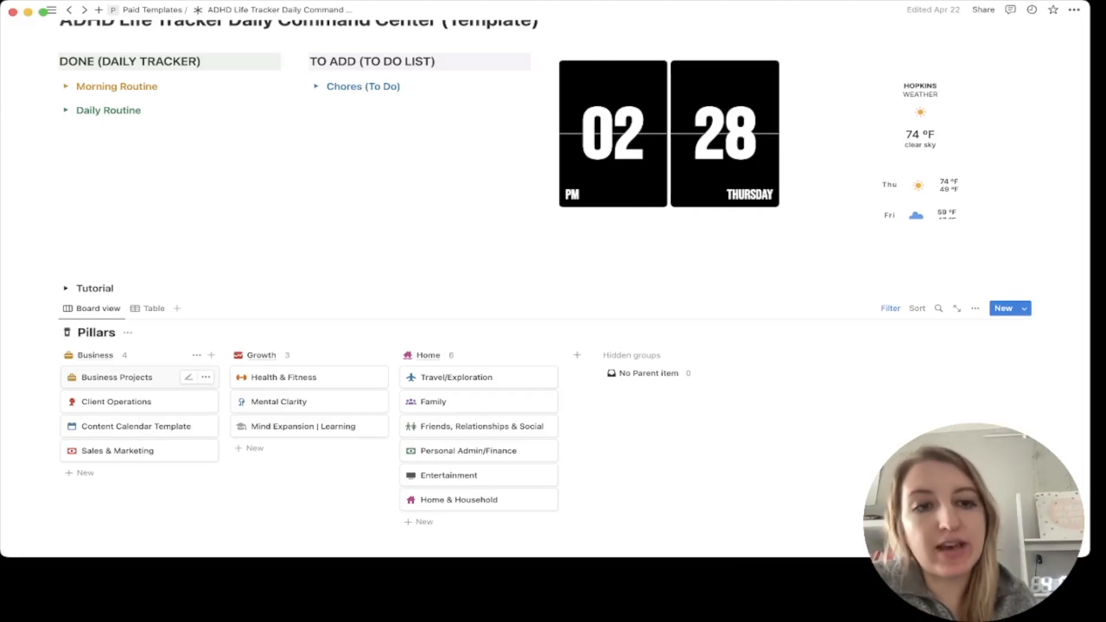
Step: Open Business Projects in side peek and browse its icon choices, keeping the yellow briefcase
{"action": "left_click", "coordinate": [117, 378]}
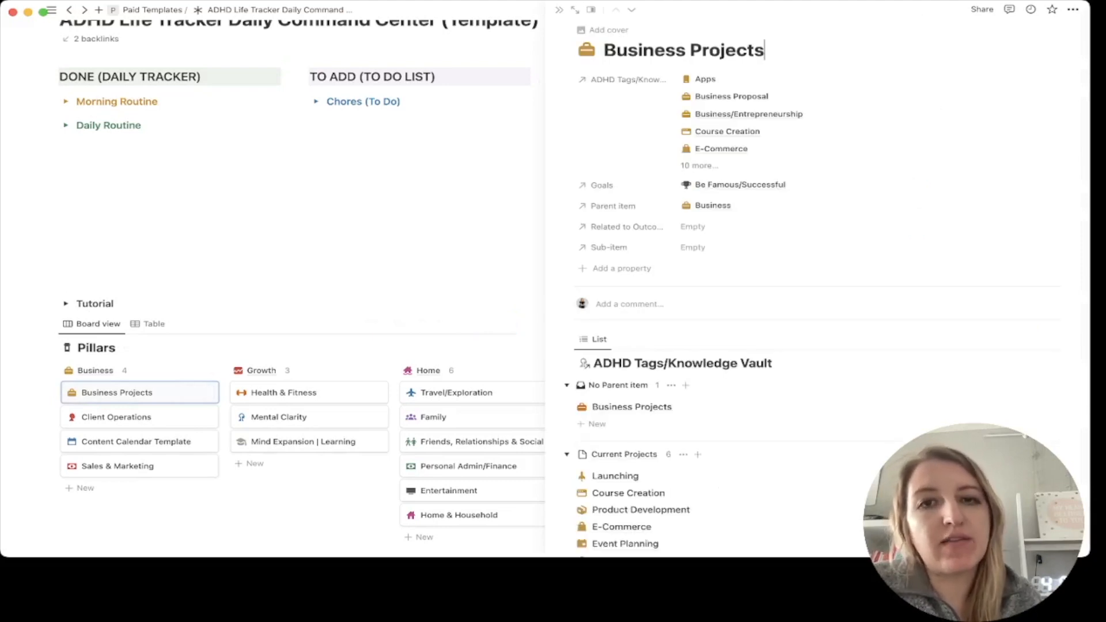
{"action": "left_click", "coordinate": [587, 50]}
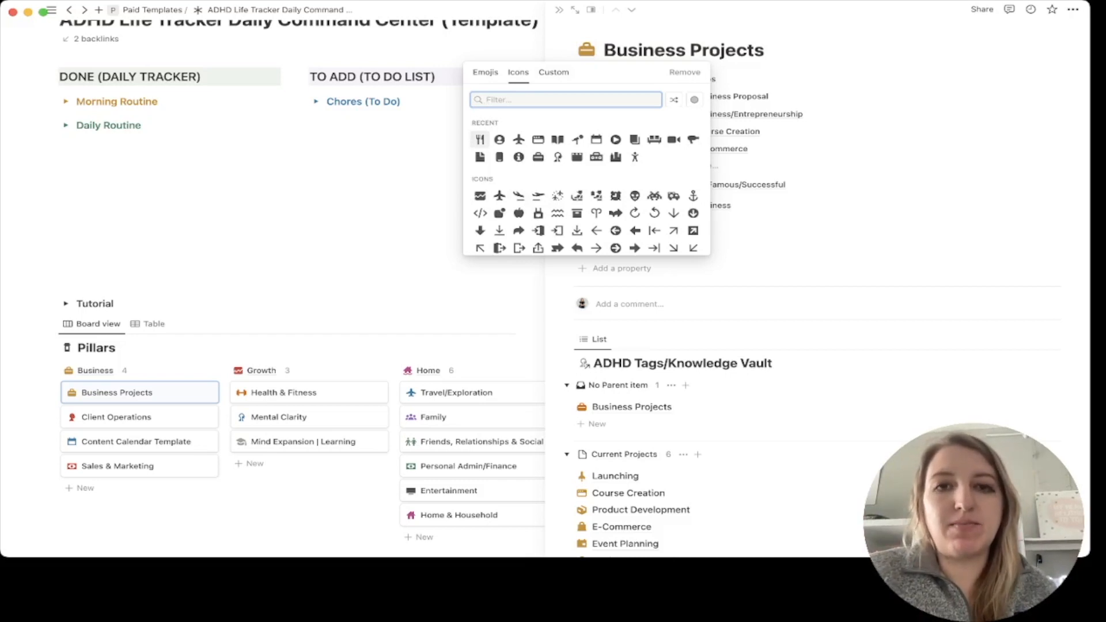
{"action": "type", "text": "busines"}
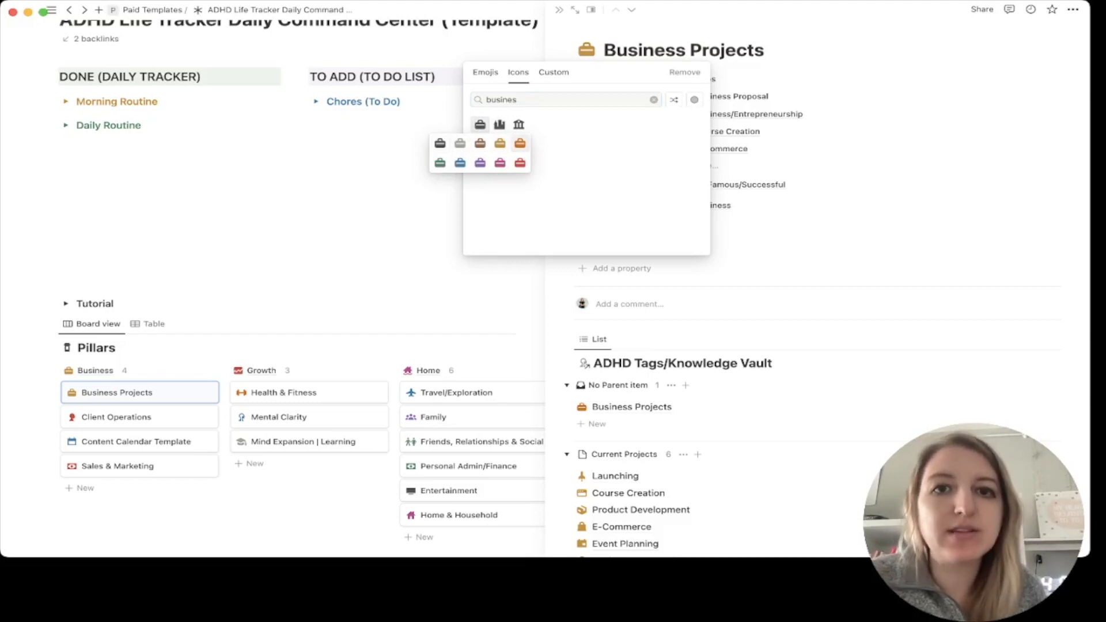
{"action": "left_click", "coordinate": [499, 142]}
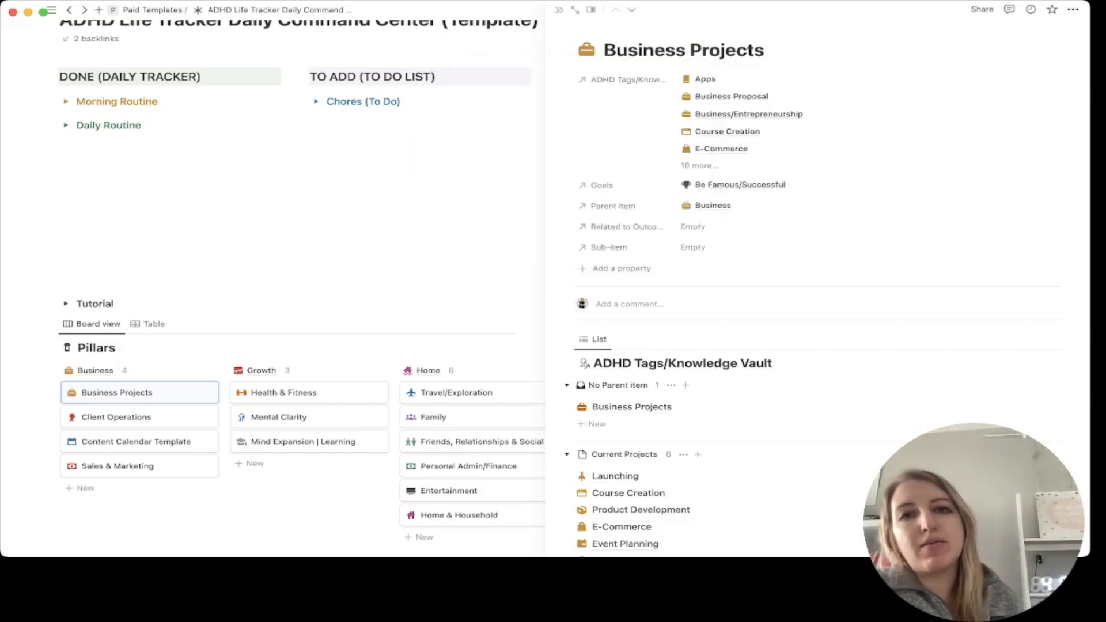